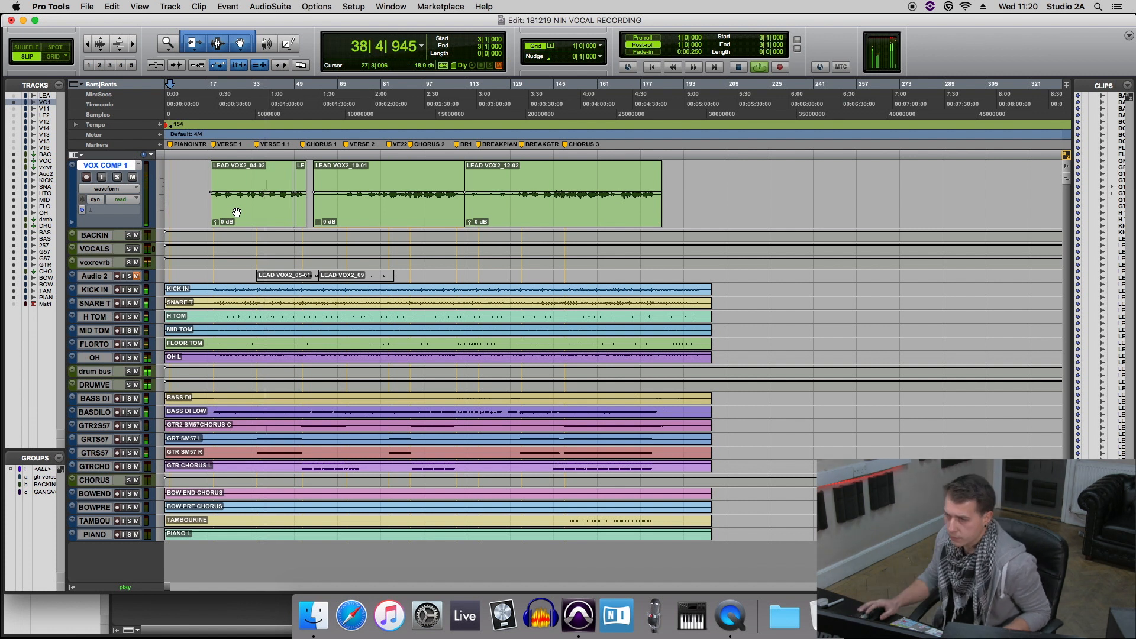
Select the first vocal clip on the VOX COMP 1 track and play through it.
left_click(237, 213)
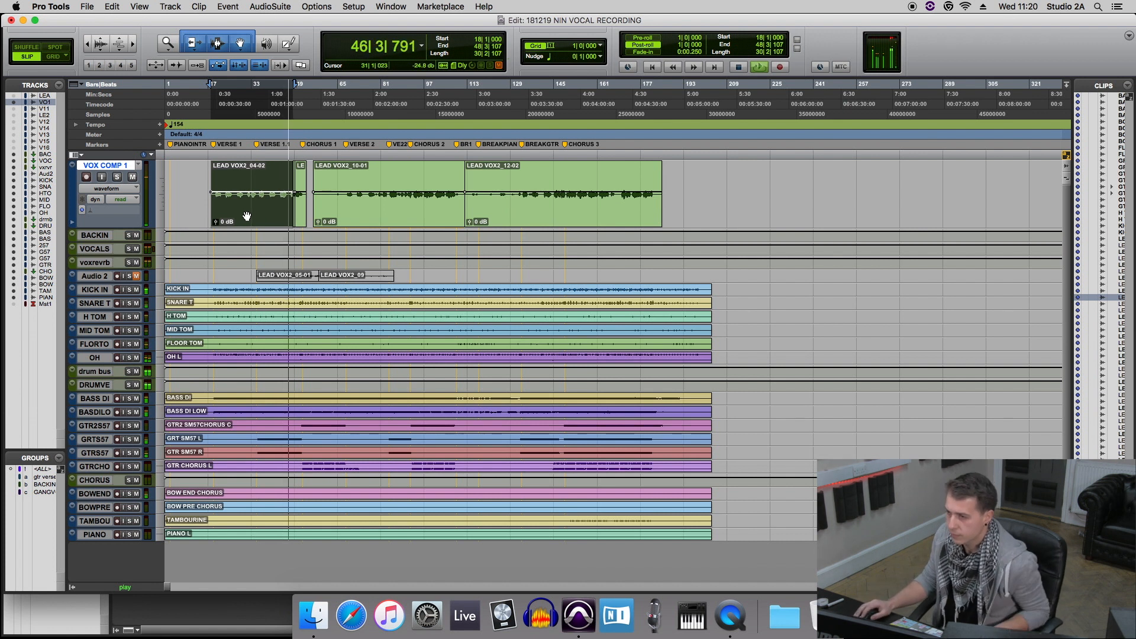
key("space")
key("space")
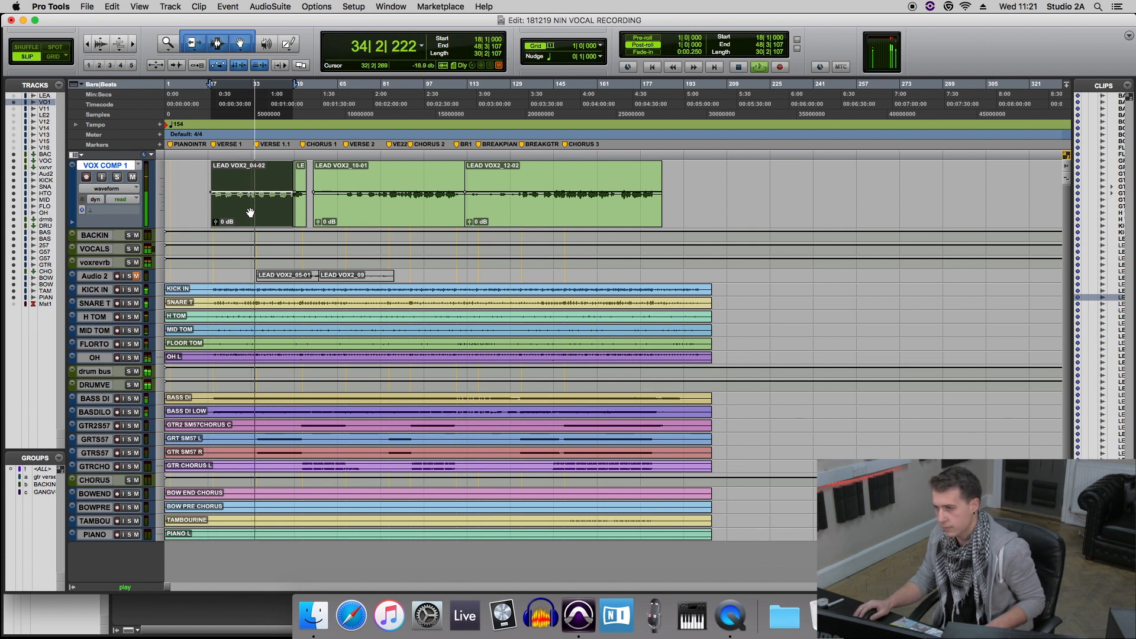
key("space")
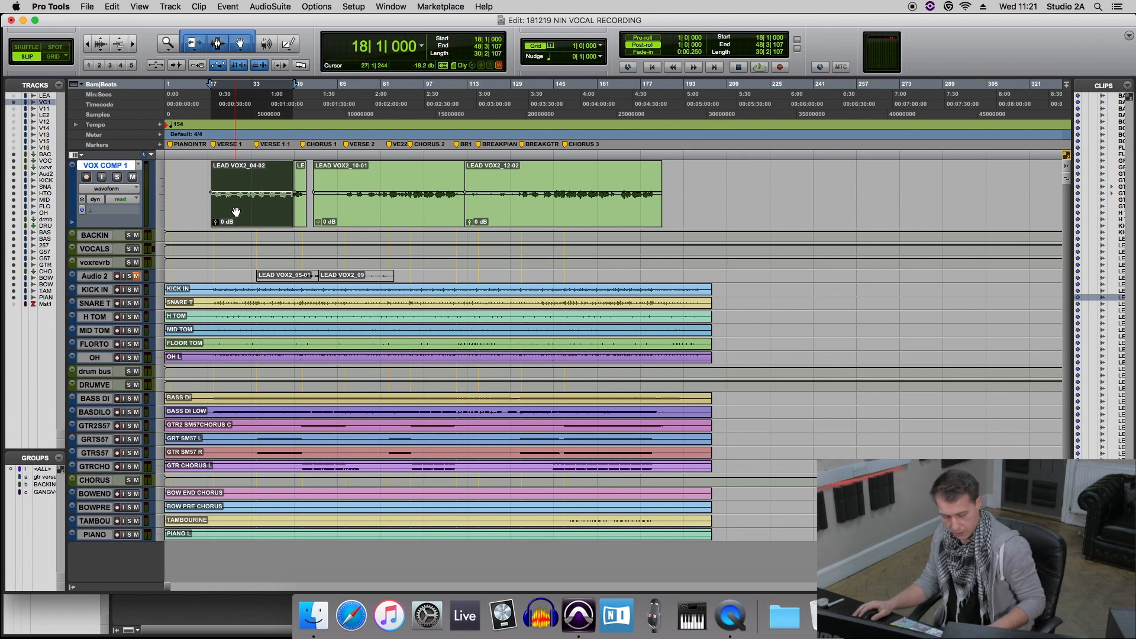
Play the quiet passage just before the first vocal phrase of Verse 1 to locate where the singing starts.
key("e")
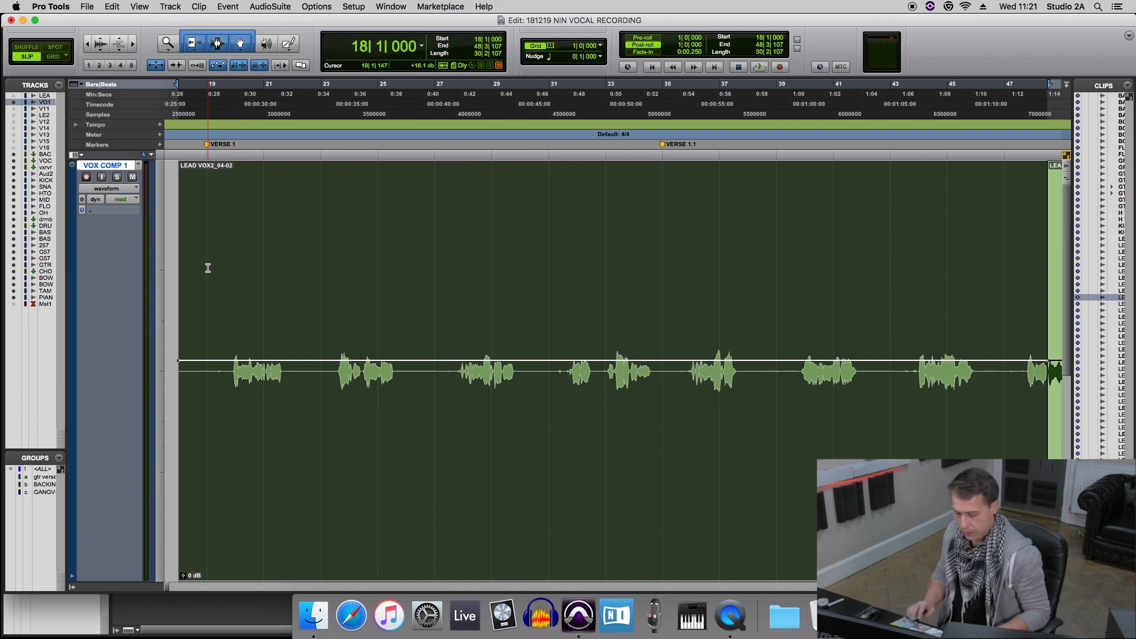
key("t")
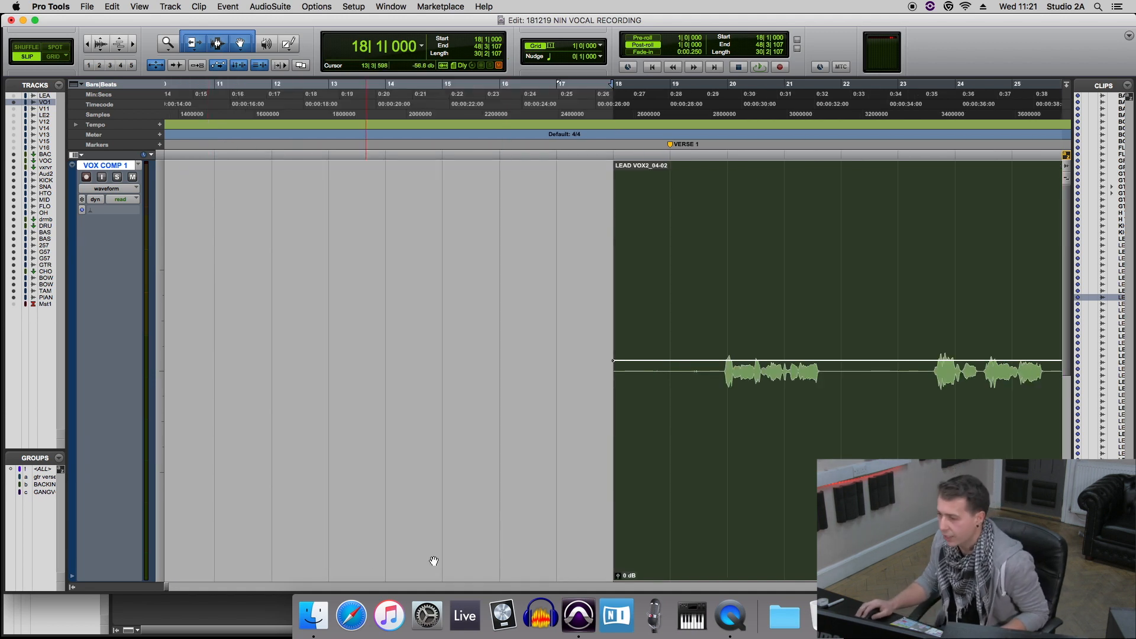
scroll(1019, 515, "right", 11)
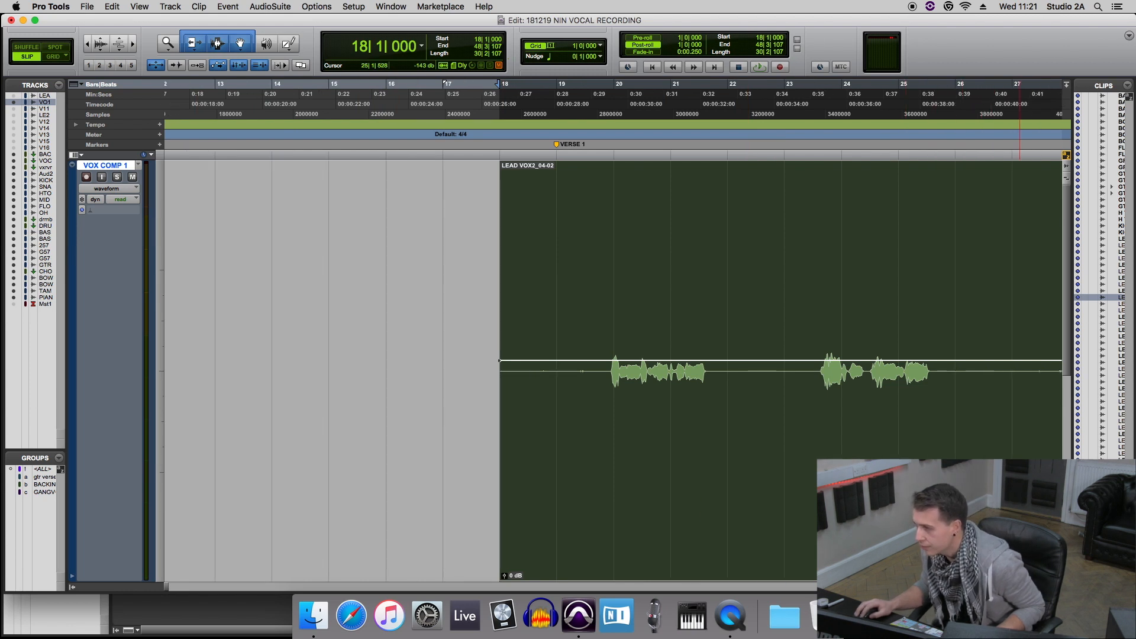
scroll(613, 355, "right", 4)
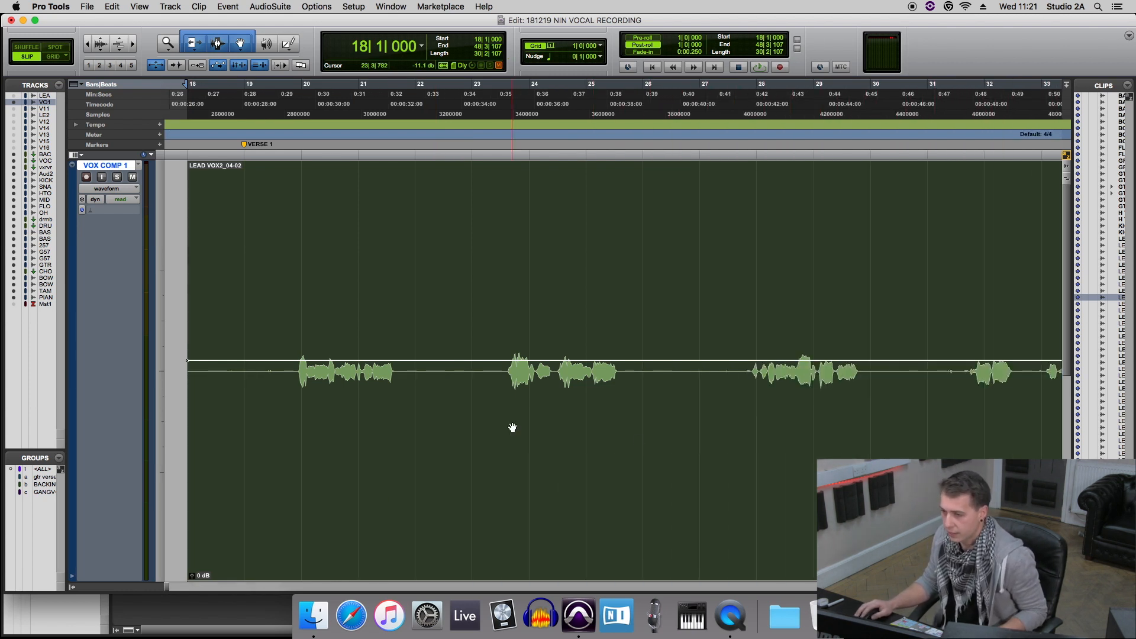
key("t")
key("t")
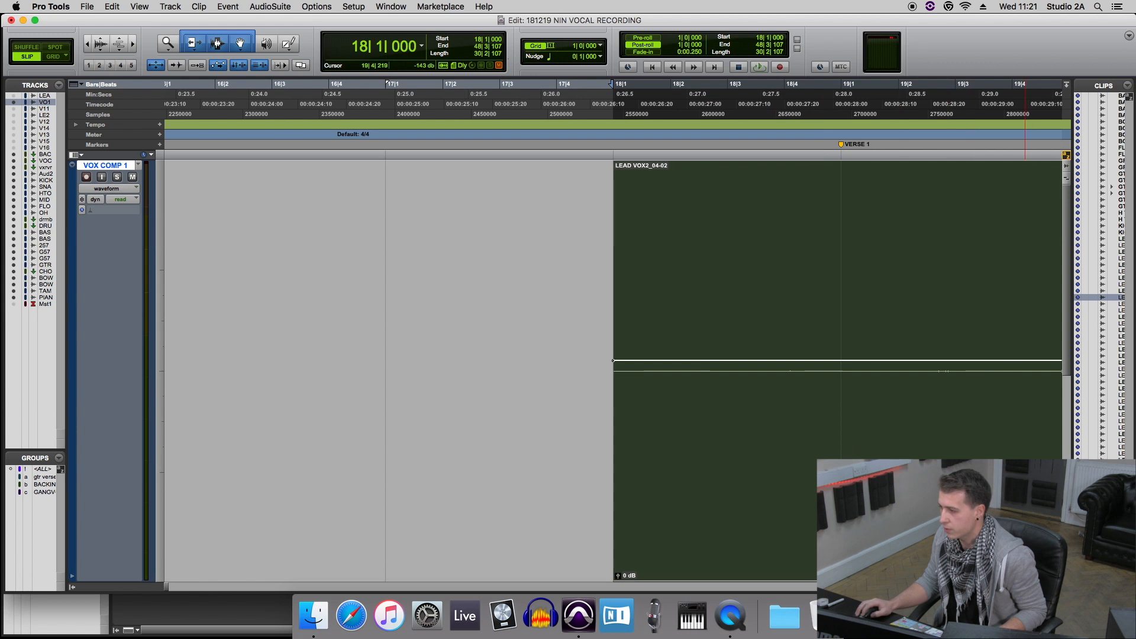
scroll(649, 302, "right", 12)
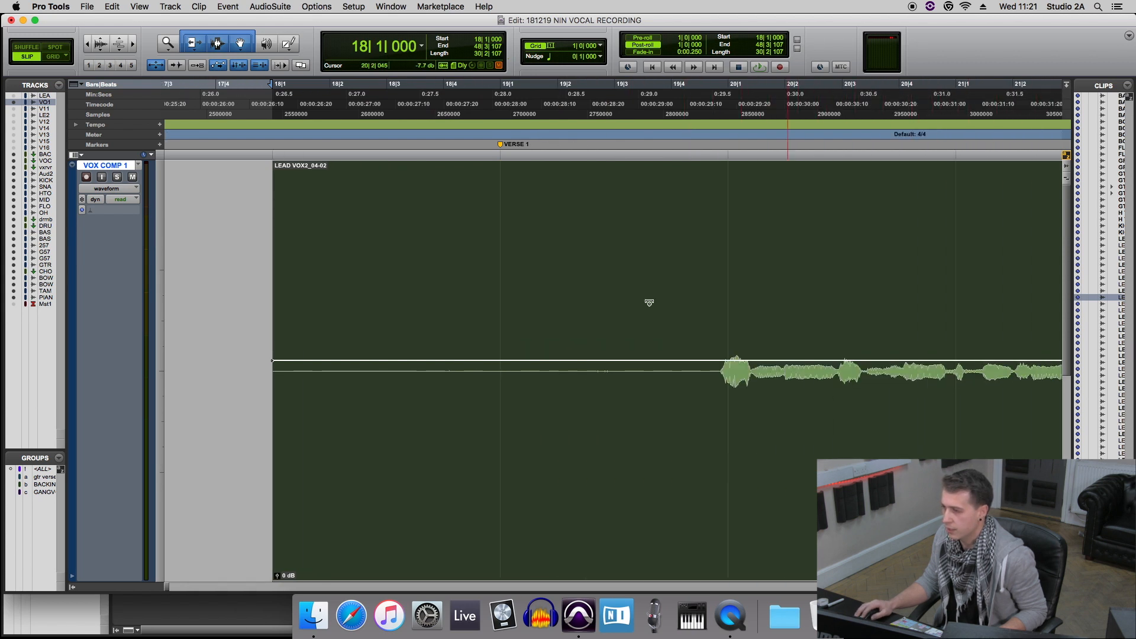
left_click(578, 265)
left_click(672, 266)
key("space")
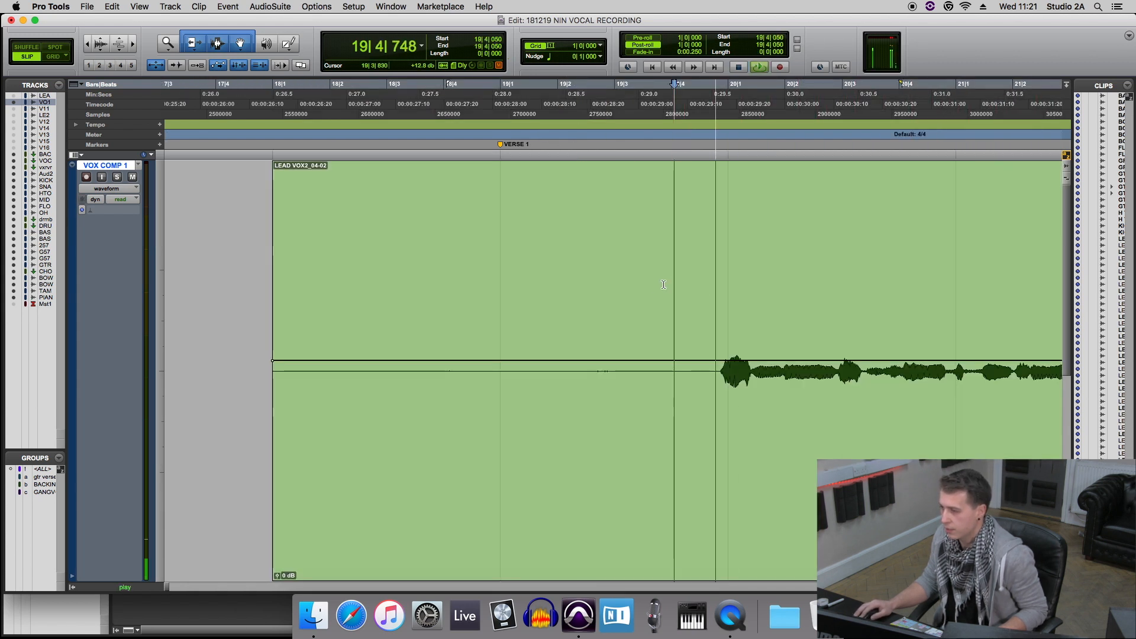
key("space")
Delete the silence before the first vocal phrase up to about 19|4 and add a short fade-in at the clip's new start.
left_click(698, 264)
left_click_drag(698, 263, 240, 313)
key("Delete")
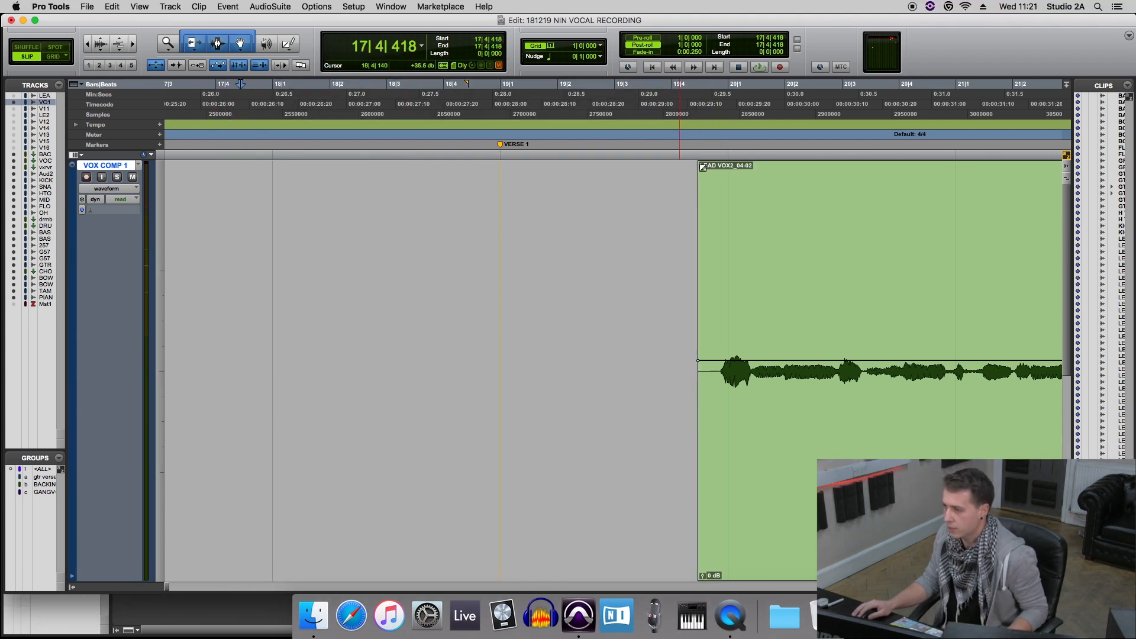
mouse_move(702, 167)
left_mouse_down()
mouse_move(724, 190)
mouse_move(715, 201)
mouse_move(816, 250)
mouse_move(847, 249)
left_mouse_up()
Delete the silence from about 21|3 to 23|3, adding a short fade-out to the first phrase and a fade-in to the second.
key("super+bracketleft")
key("super+bracketleft")
key("Delete")
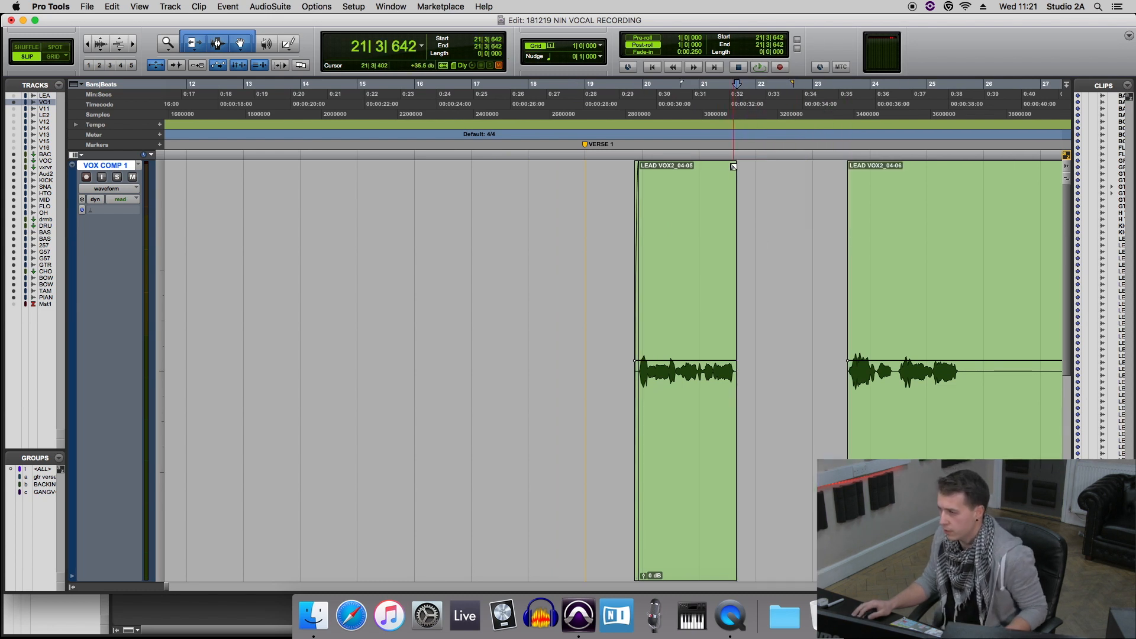
left_click_drag(734, 167, 732, 168)
left_click_drag(852, 168, 855, 168)
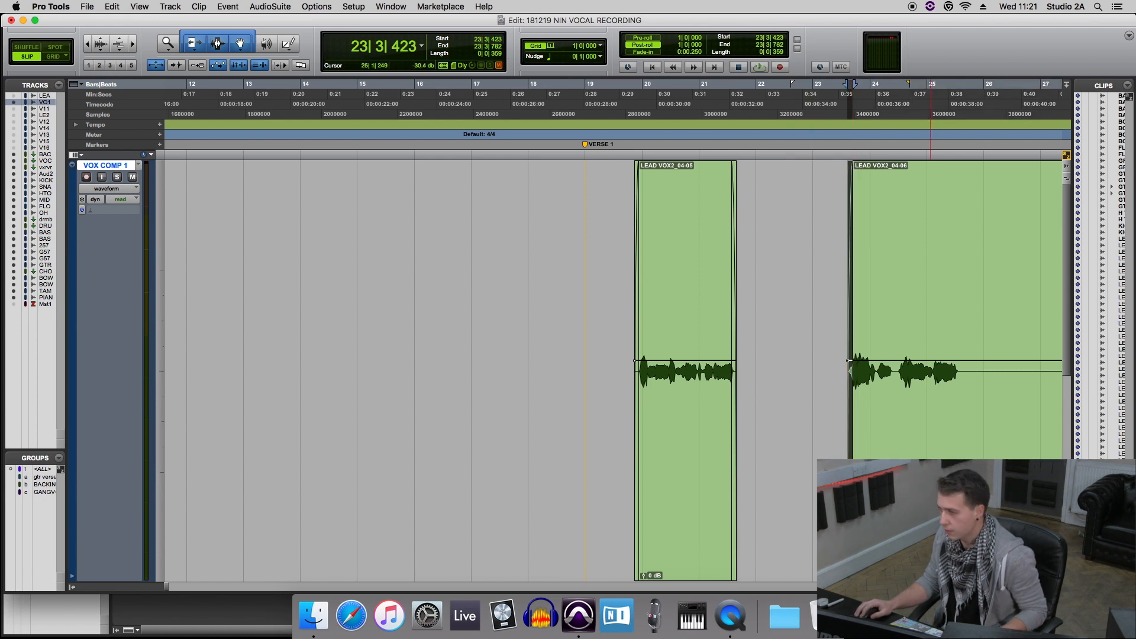
Delete the silence from about 25|3 to 27|4 and add a short fade-out at the end of the second phrase.
key("r")
left_click_drag(786, 261, 849, 283)
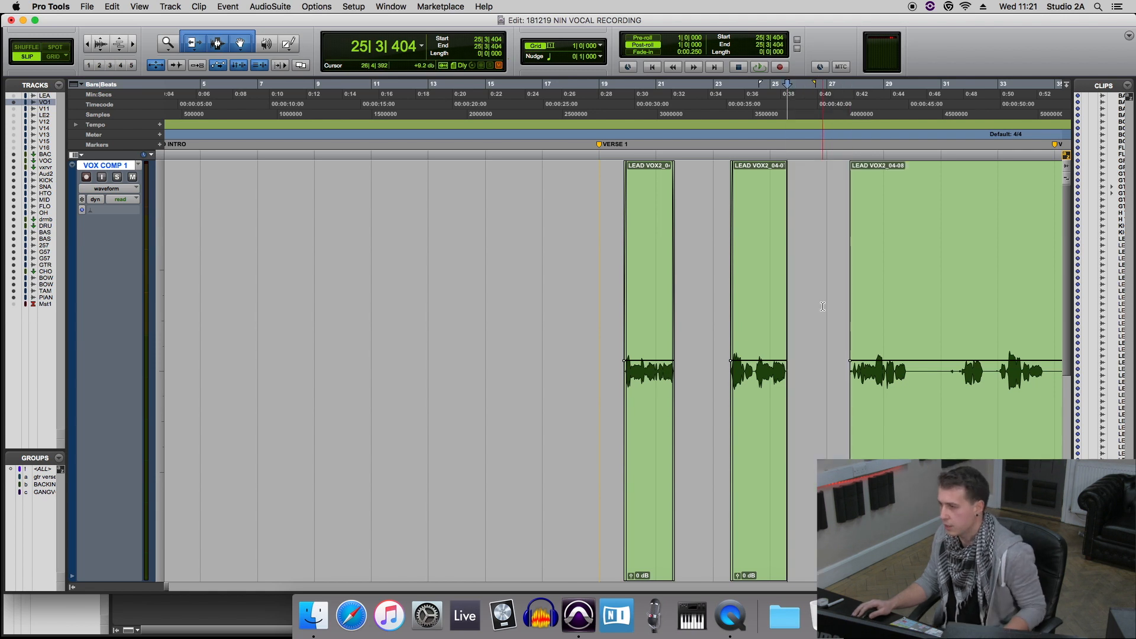
key("Delete")
left_click(786, 231)
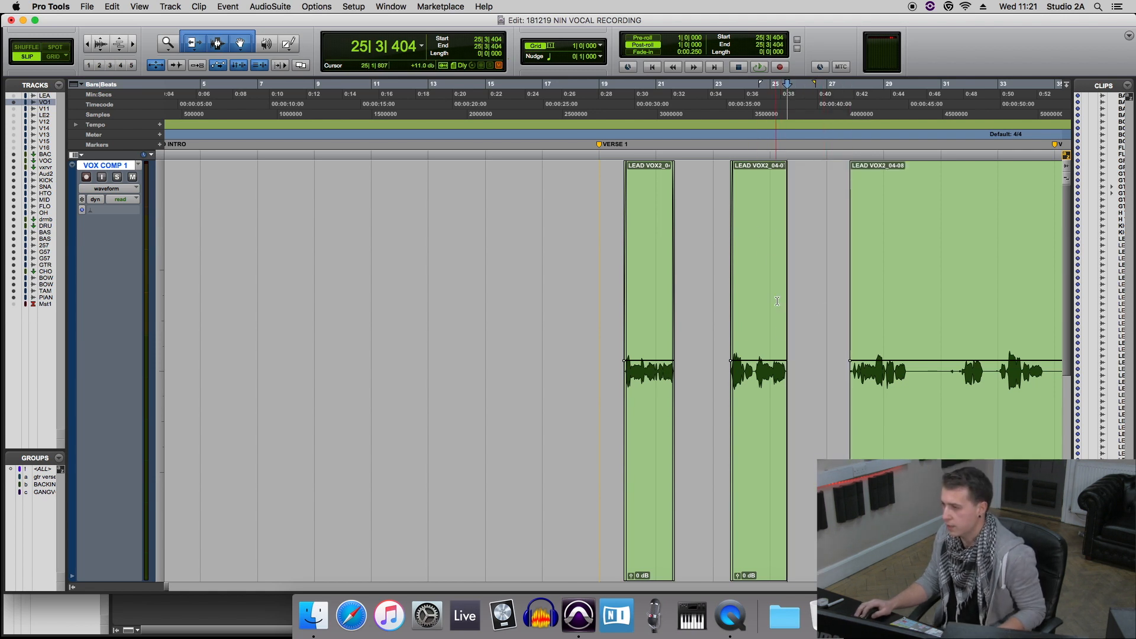
left_click(765, 249)
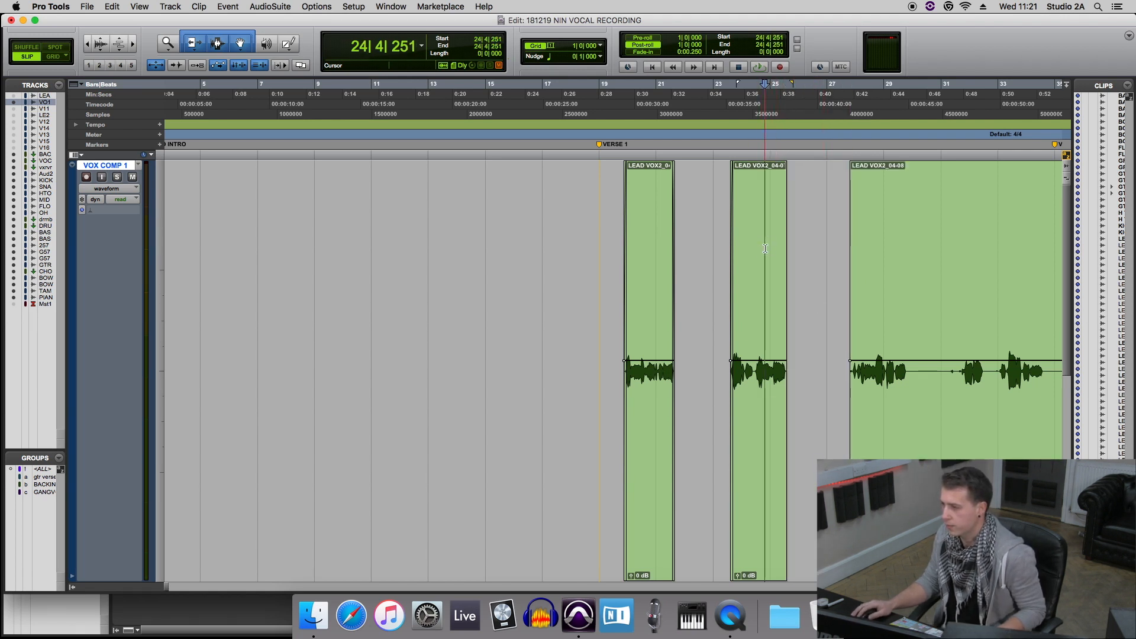
key("t")
key("t")
left_click_drag(697, 166, 695, 165)
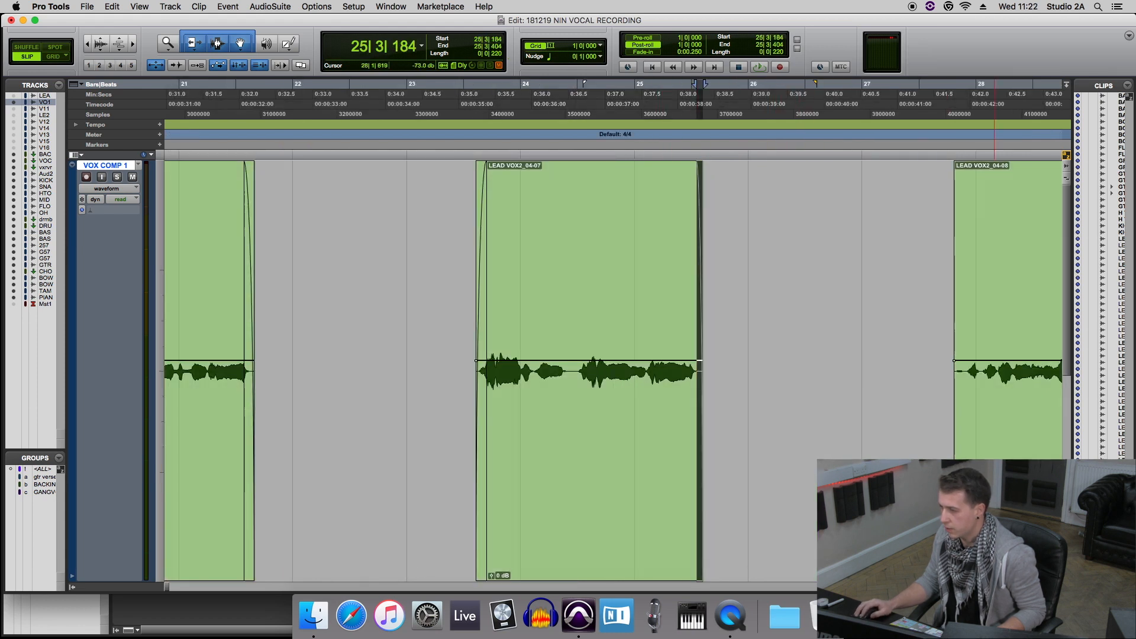
Add a short fade-in at the start of the third vocal phrase near bar 28.
scroll(612, 367, "right", 10)
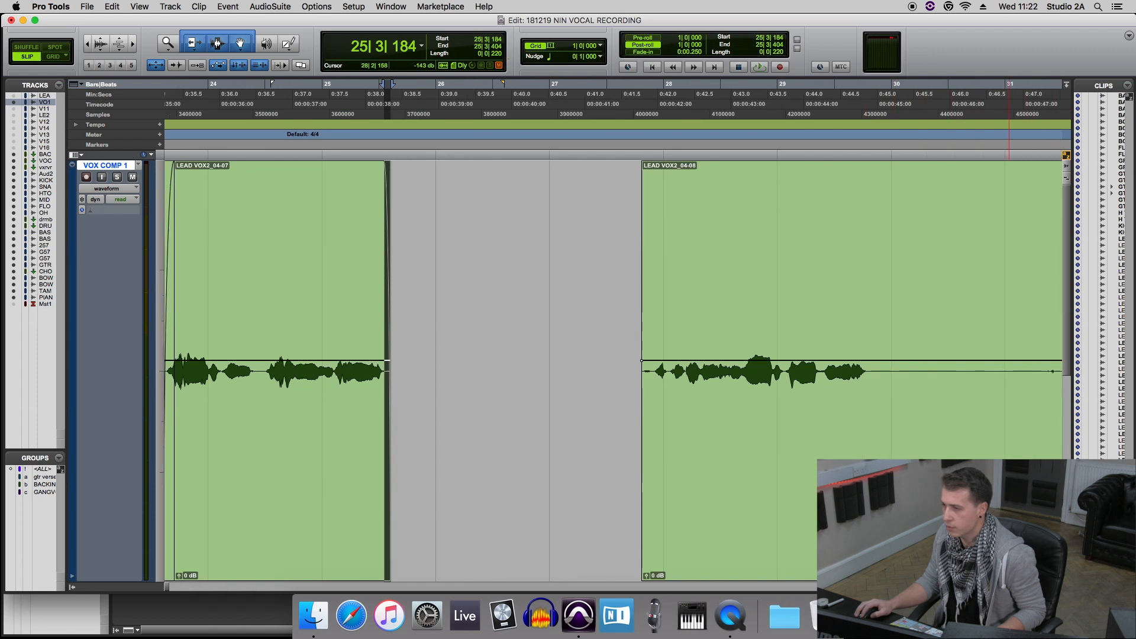
scroll(276, 168, "right", 6)
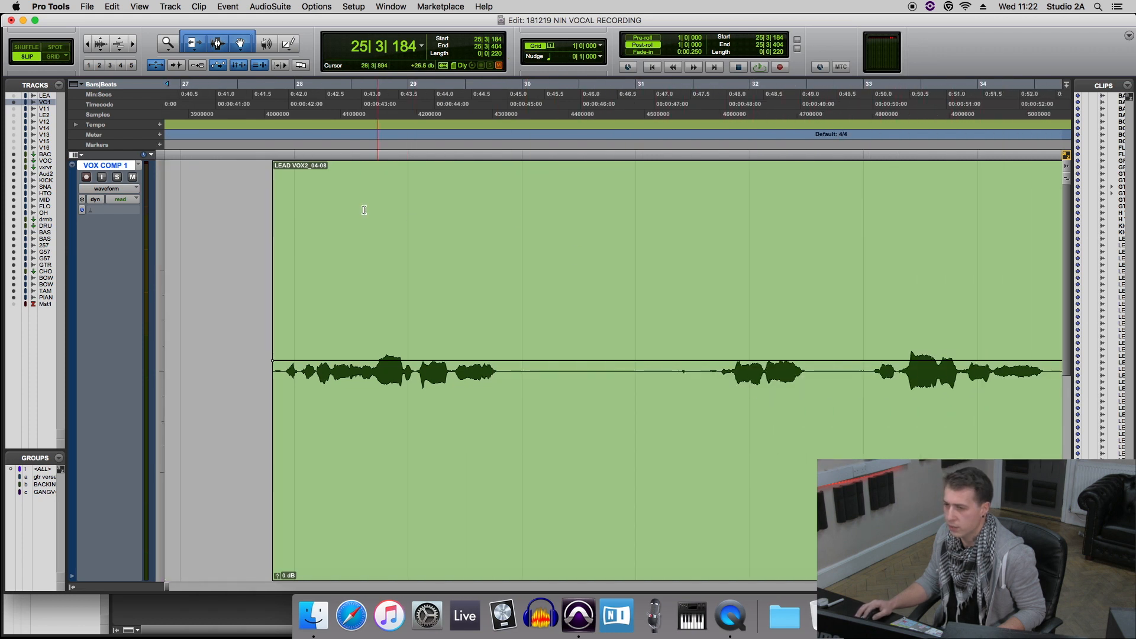
left_click_drag(277, 169, 280, 169)
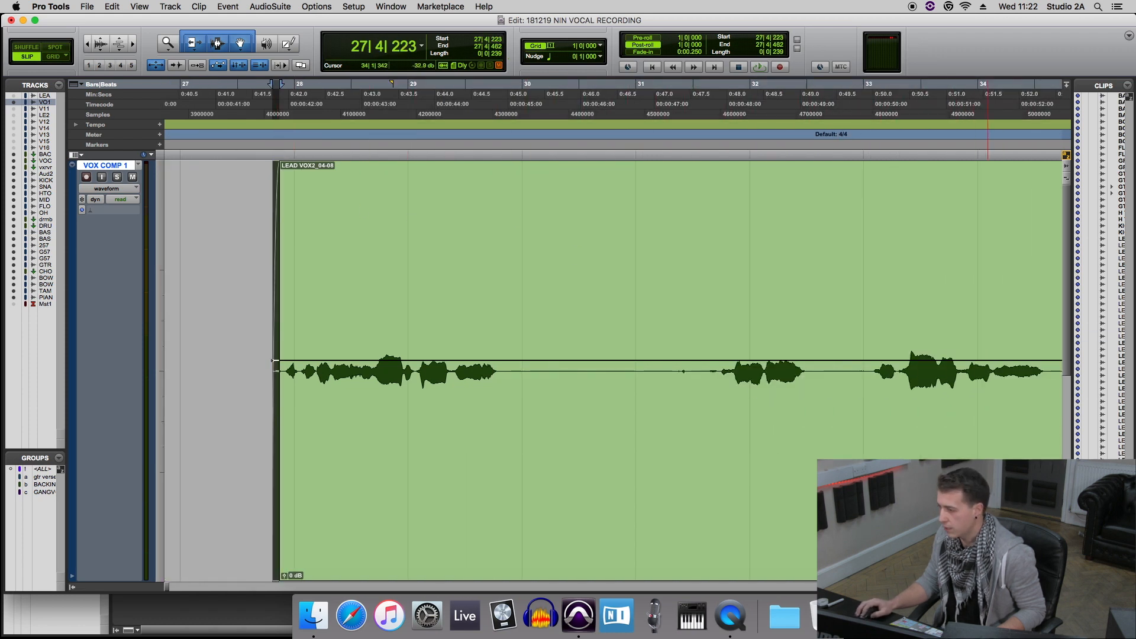
Delete the silence after the third vocal phrase, from about 29|4 to 31|3, and select the trimmed third phrase.
key("r")
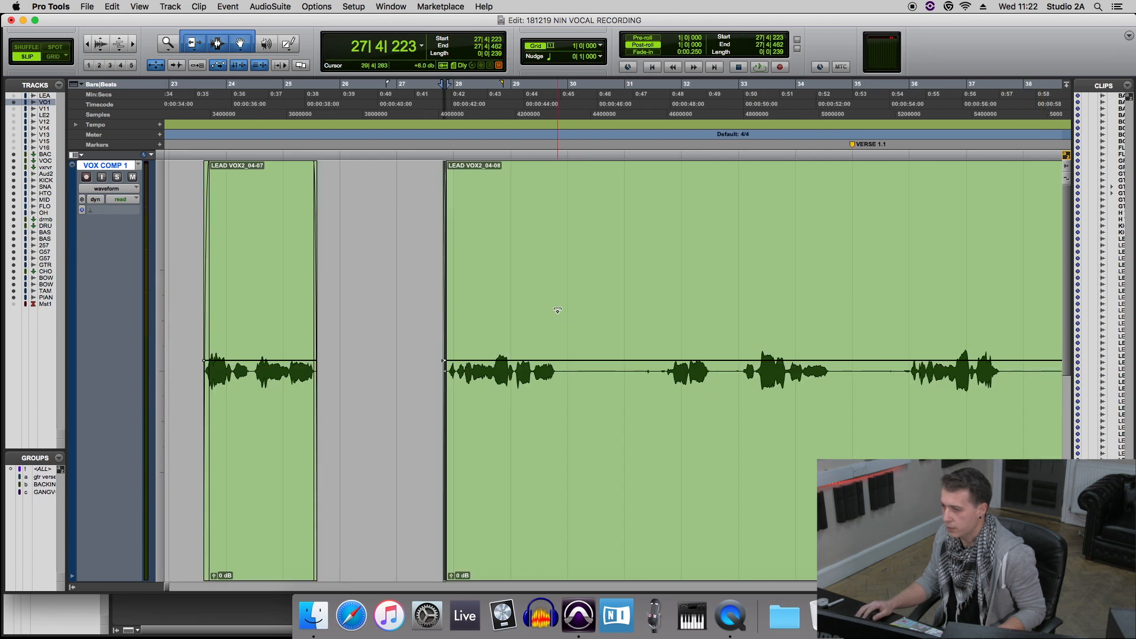
left_click_drag(559, 282, 659, 313)
key("Delete")
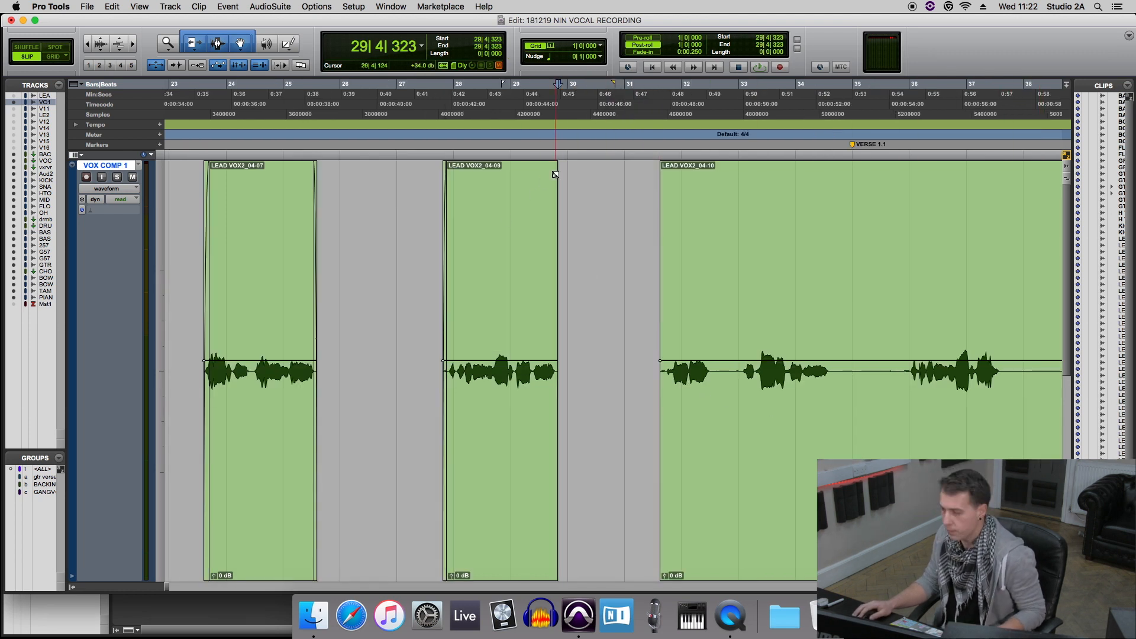
left_click(534, 464)
key("t")
key("t")
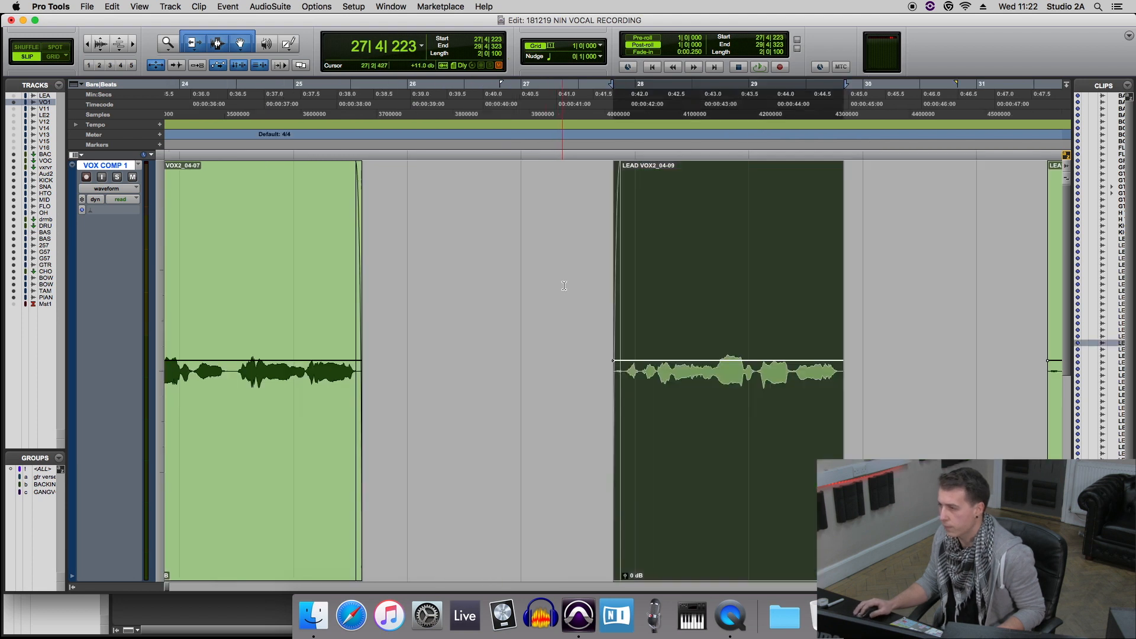
Delete the vocal gap from about 92|2 to 93|1 at Chorus 2 and add short fades to both cut edges.
left_click_drag(167, 586, 169, 586)
left_click_drag(368, 280, 530, 303)
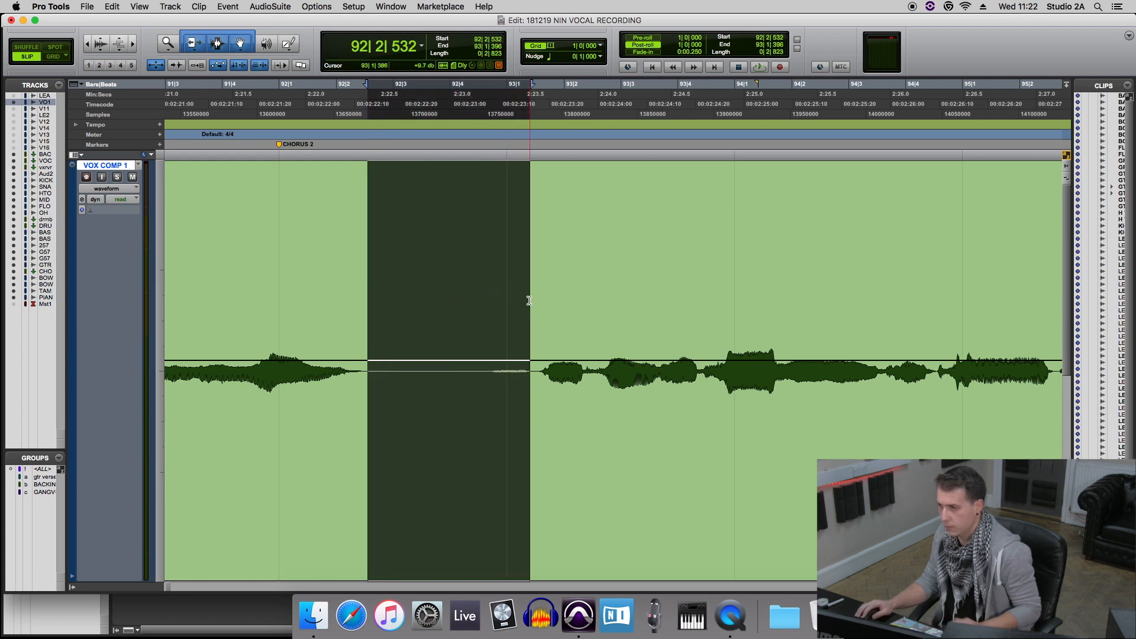
key("Delete")
left_click(361, 164)
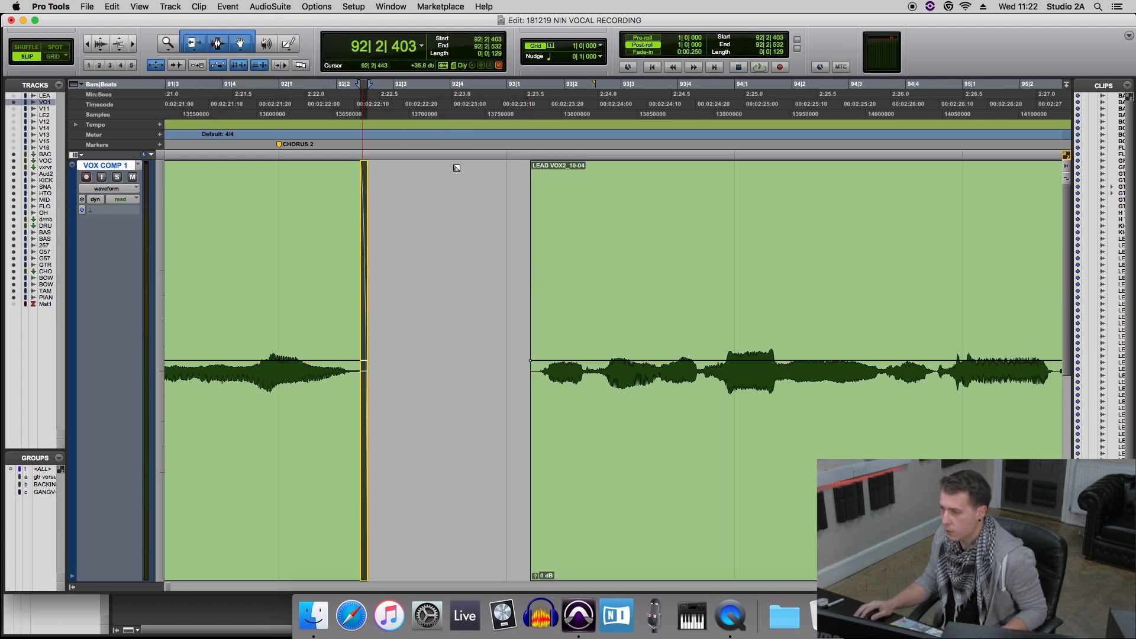
left_click(532, 165)
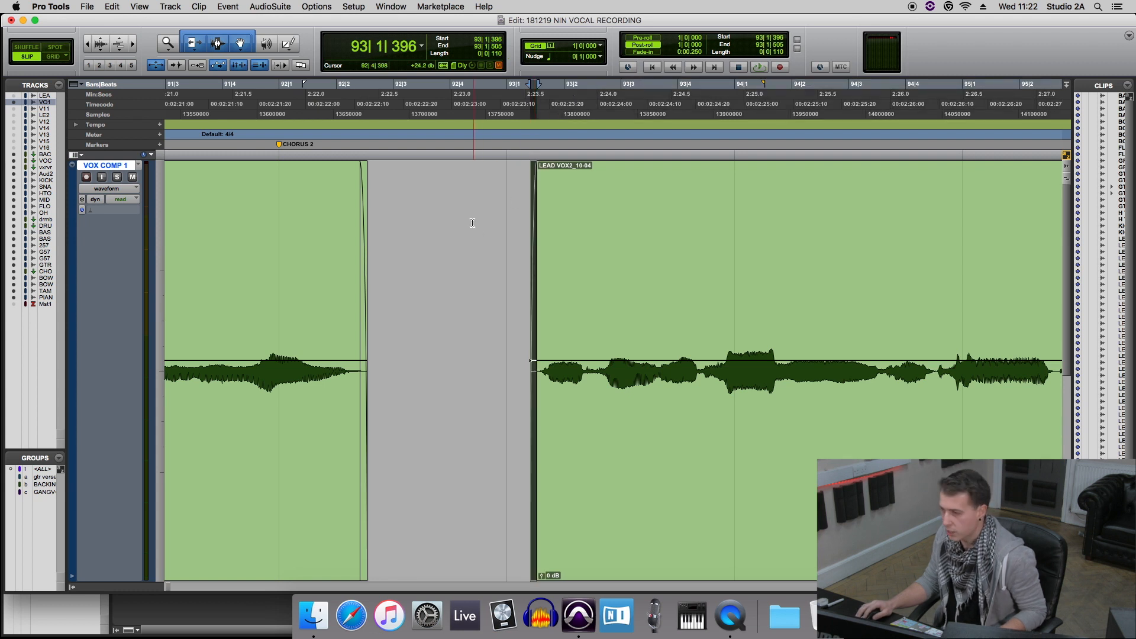
Review the whole vocal comp track, comparing the trimmed phrases with the clips that still contain silence.
left_click(445, 244)
key("super+bracketleft")
key("super+bracketleft")
key("super+bracketleft")
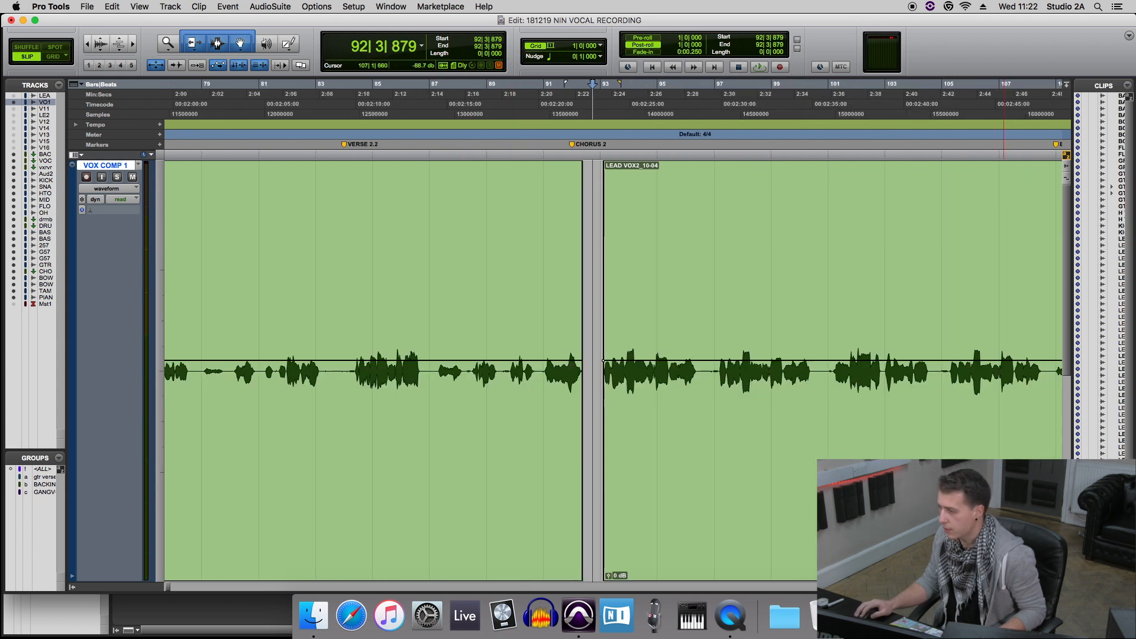
key("super+bracketleft")
key("super+bracketleft")
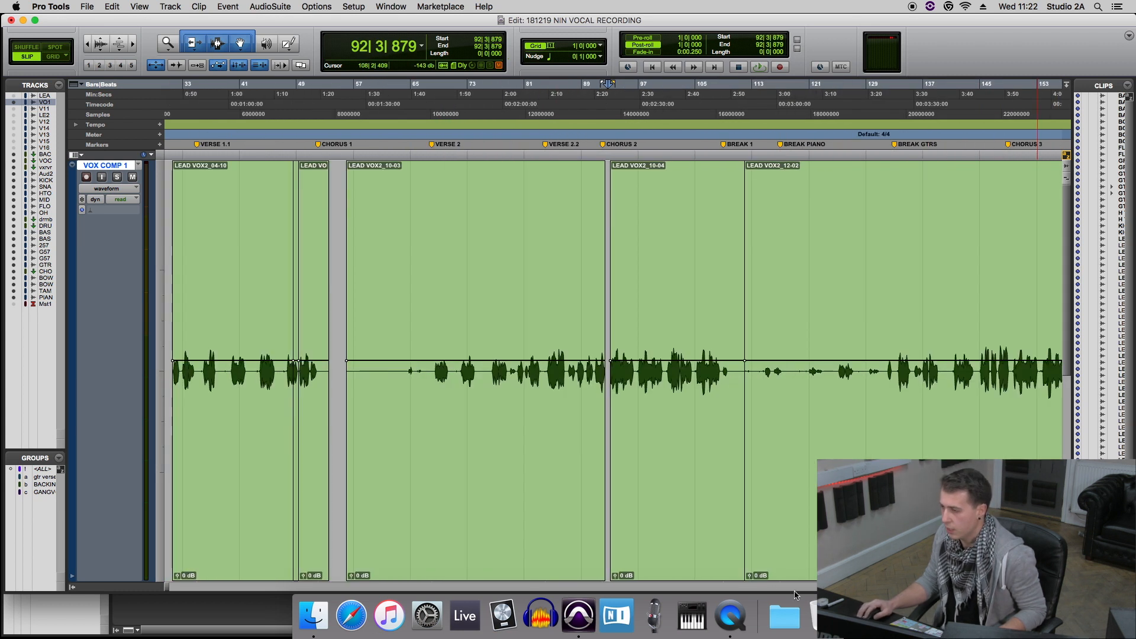
key("super+bracketleft")
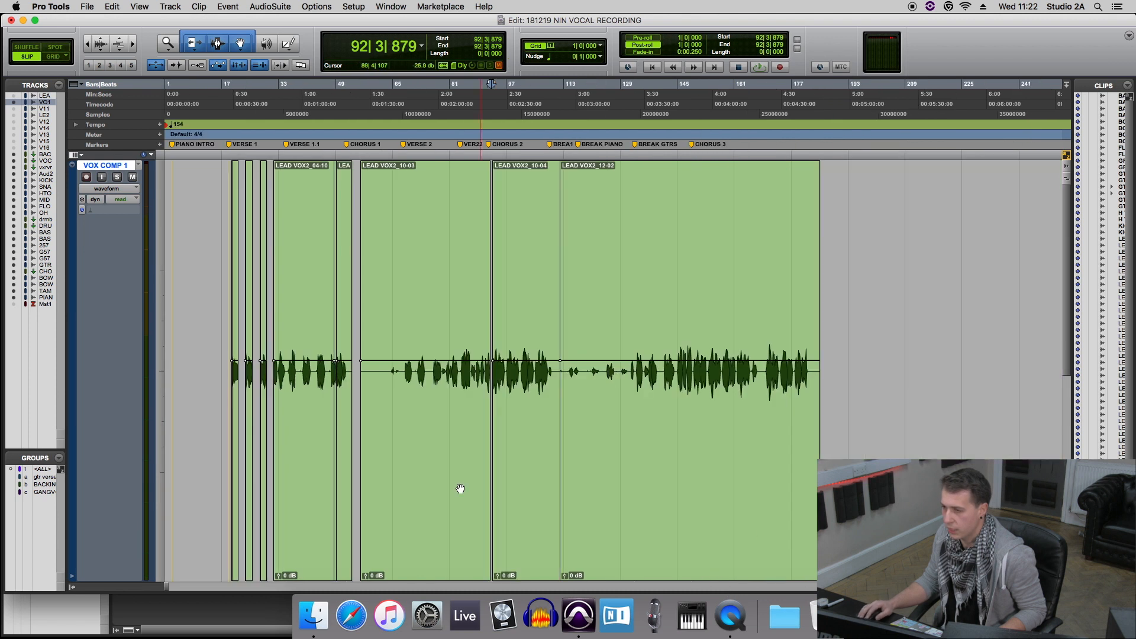
Play the trimmed Verse 1 vocal phrases from about 17|4 and return the edit cursor to just before the first phrase.
left_click(221, 248)
key("super+bracketright")
key("super+bracketright")
key("super+bracketright")
left_click(620, 238)
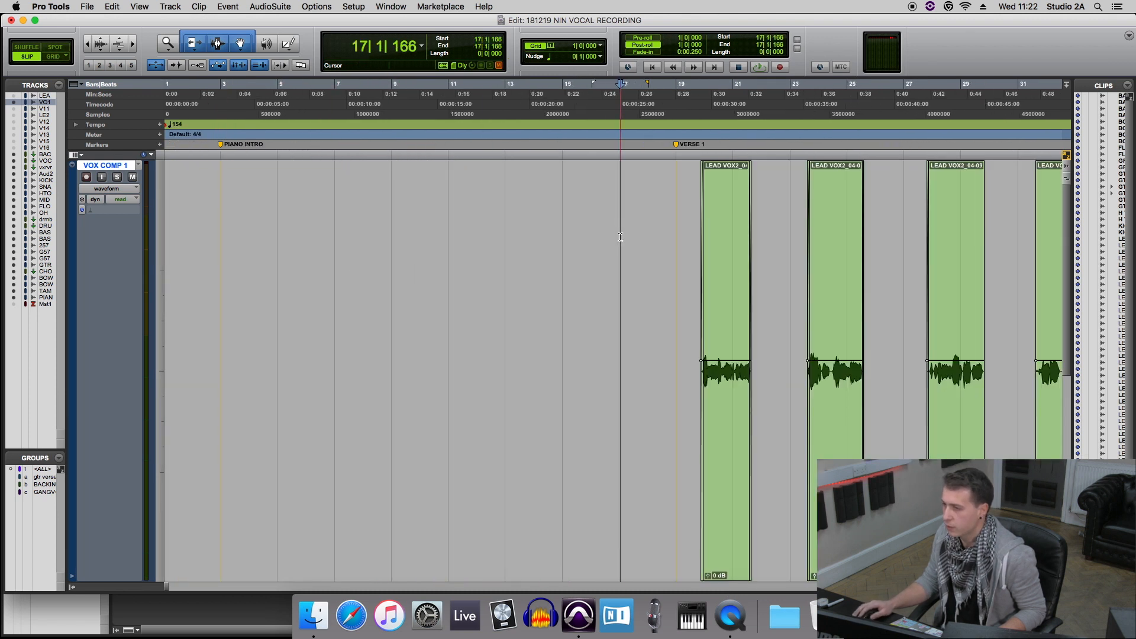
key("super+bracketright")
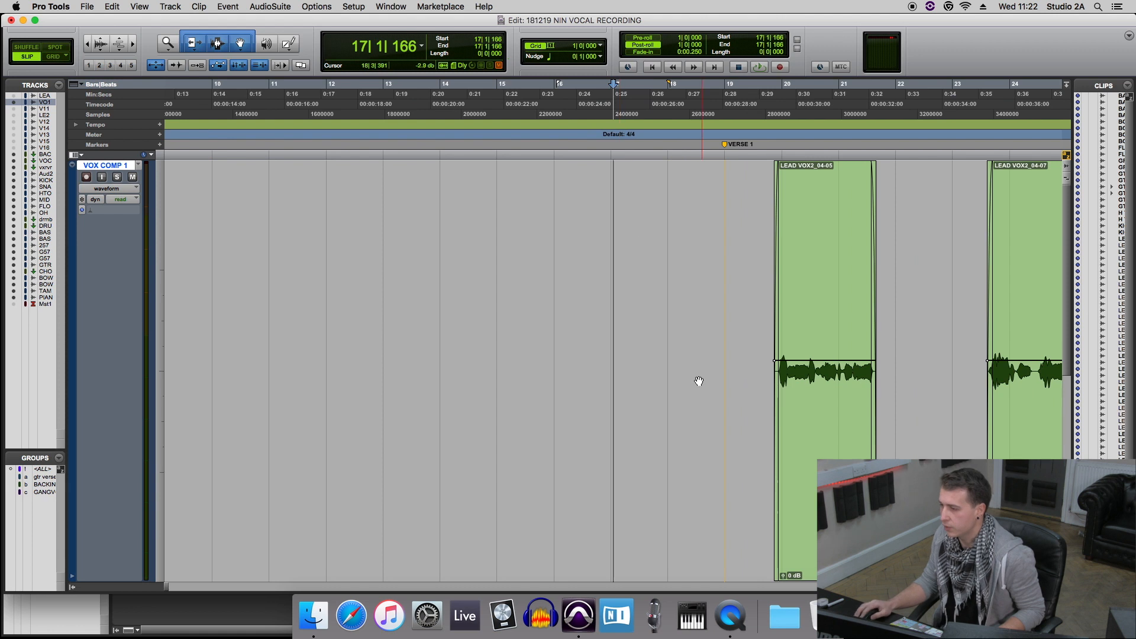
key("super+bracketleft")
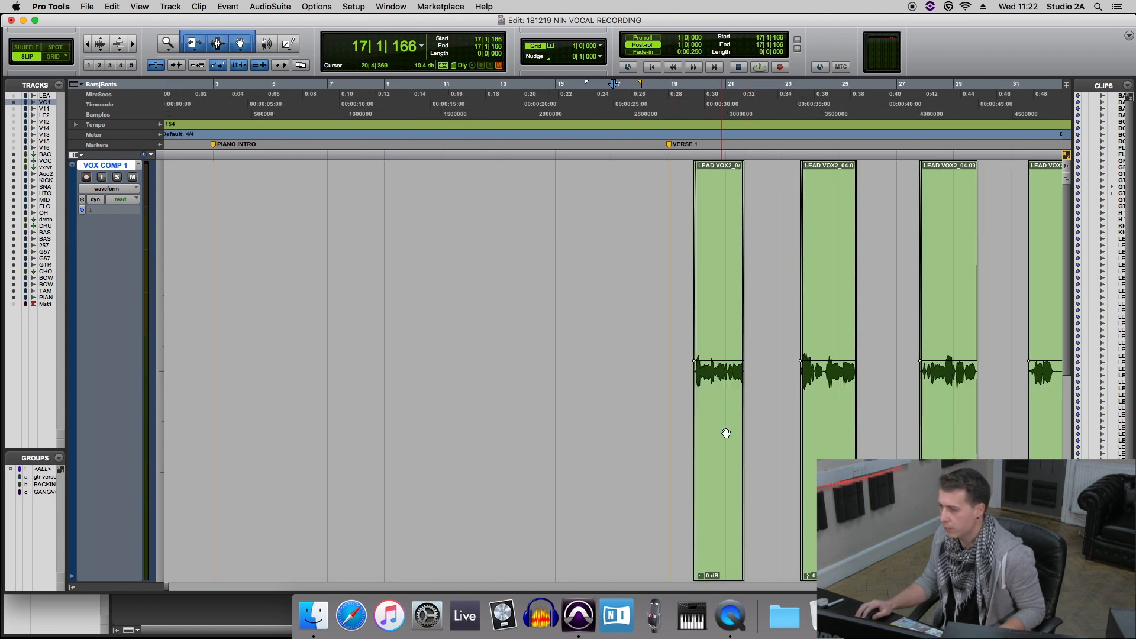
left_click(636, 286)
key("super+bracketleft")
key("super+bracketleft")
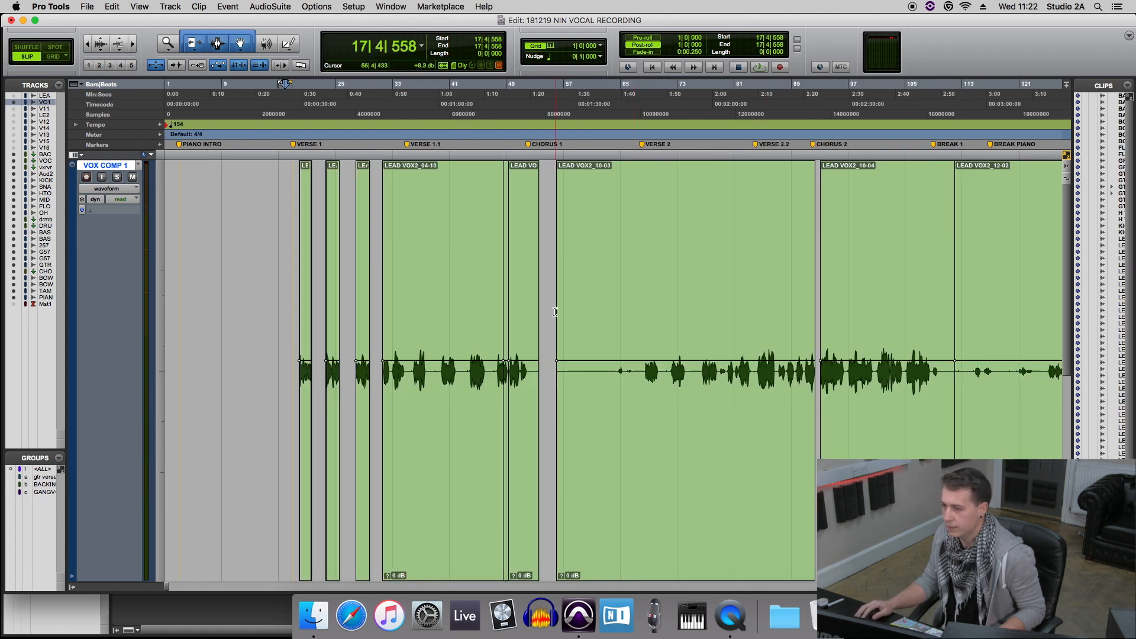
key("super+bracketright")
key("space")
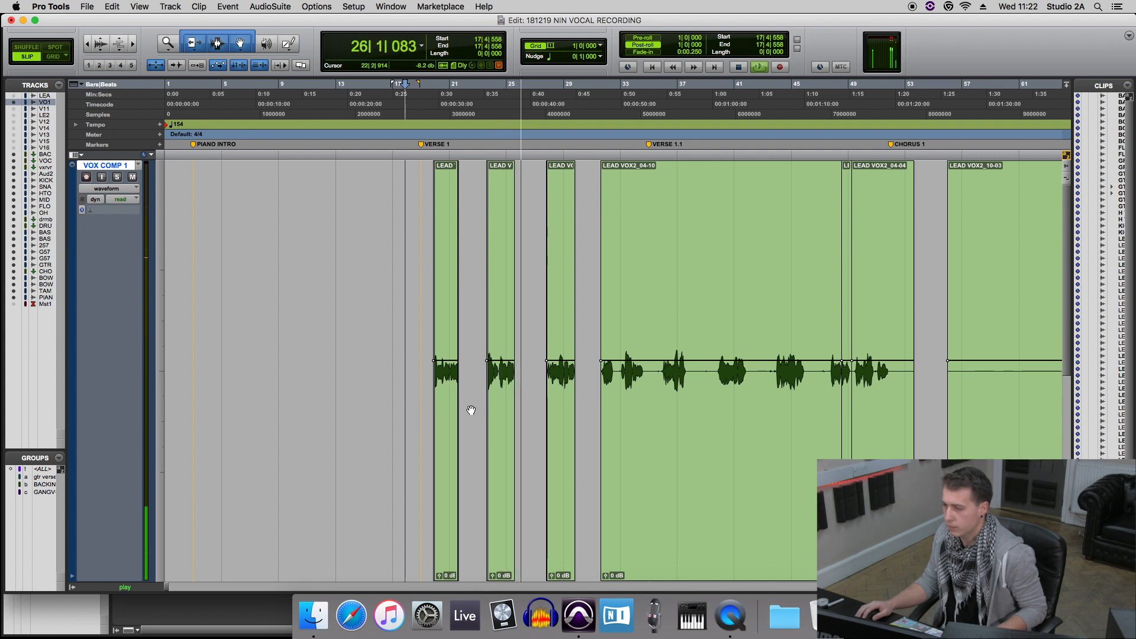
key("space")
left_click(404, 305)
left_click(419, 320)
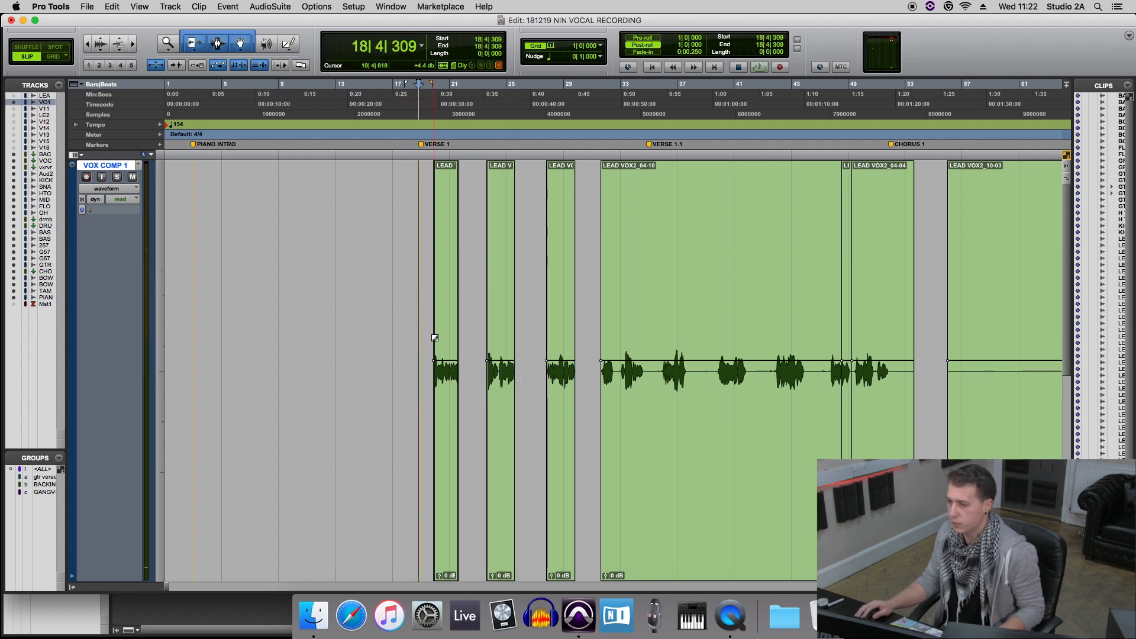
Examine the waveform levels of the first two trimmed Verse 1 phrases at a closer zoom.
key("t")
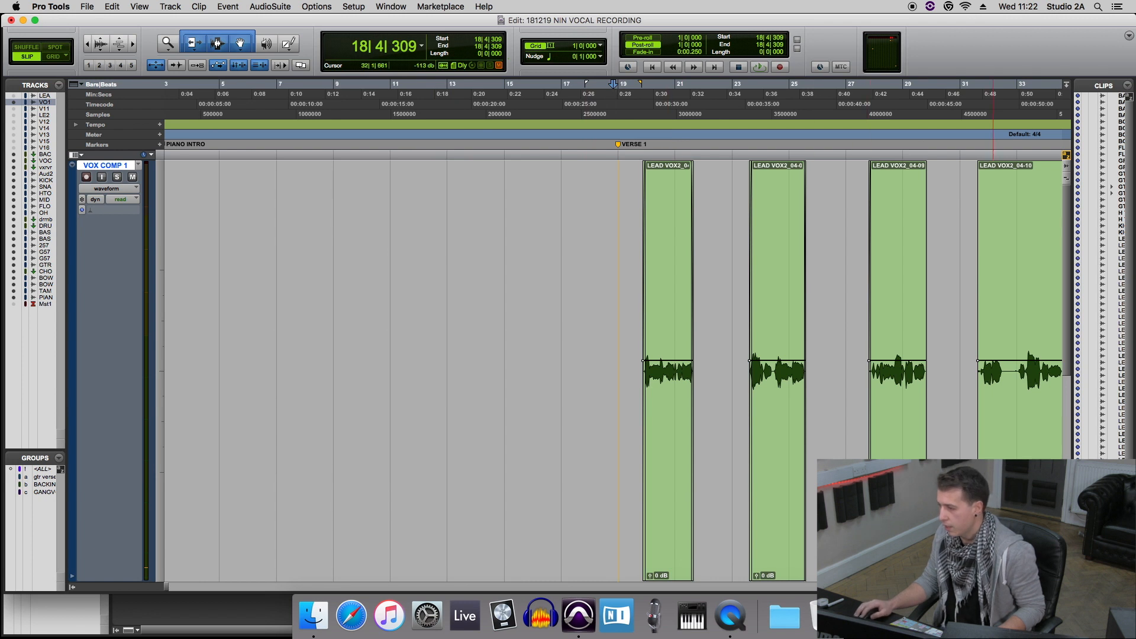
scroll(704, 517, "right", 10)
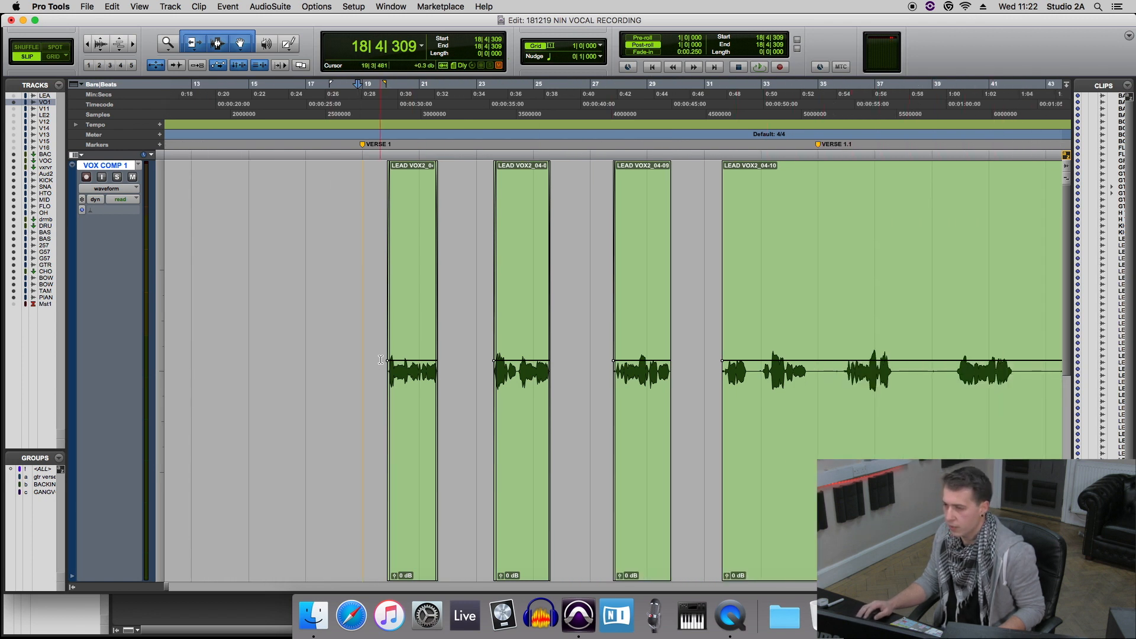
left_click(371, 305)
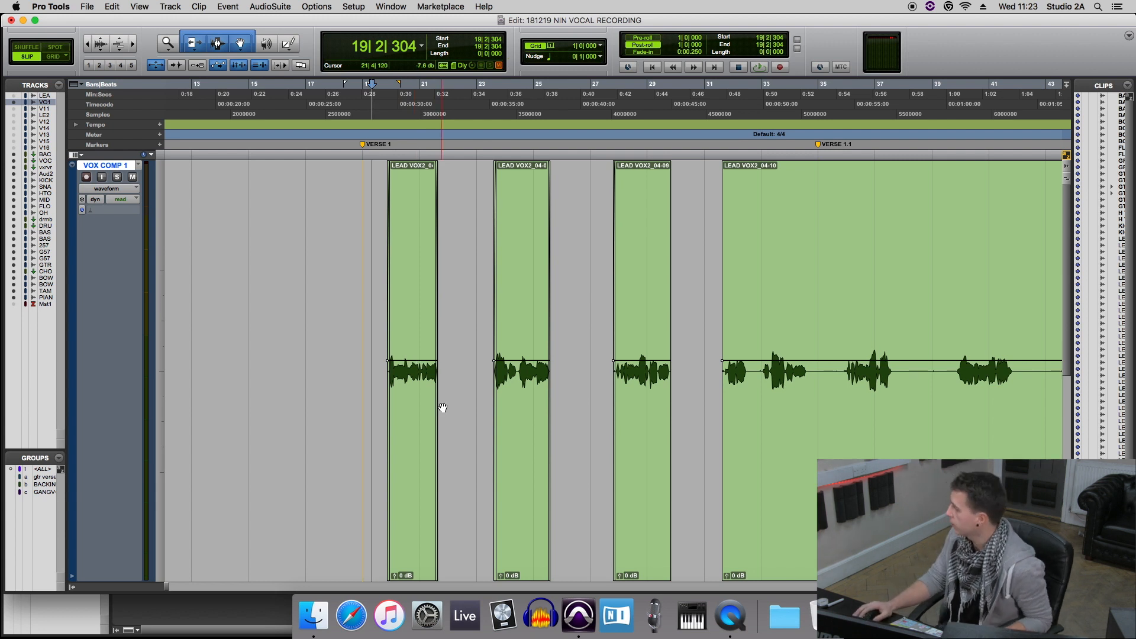
key("super+bracketright")
key("super+bracketright")
key("super+bracketright")
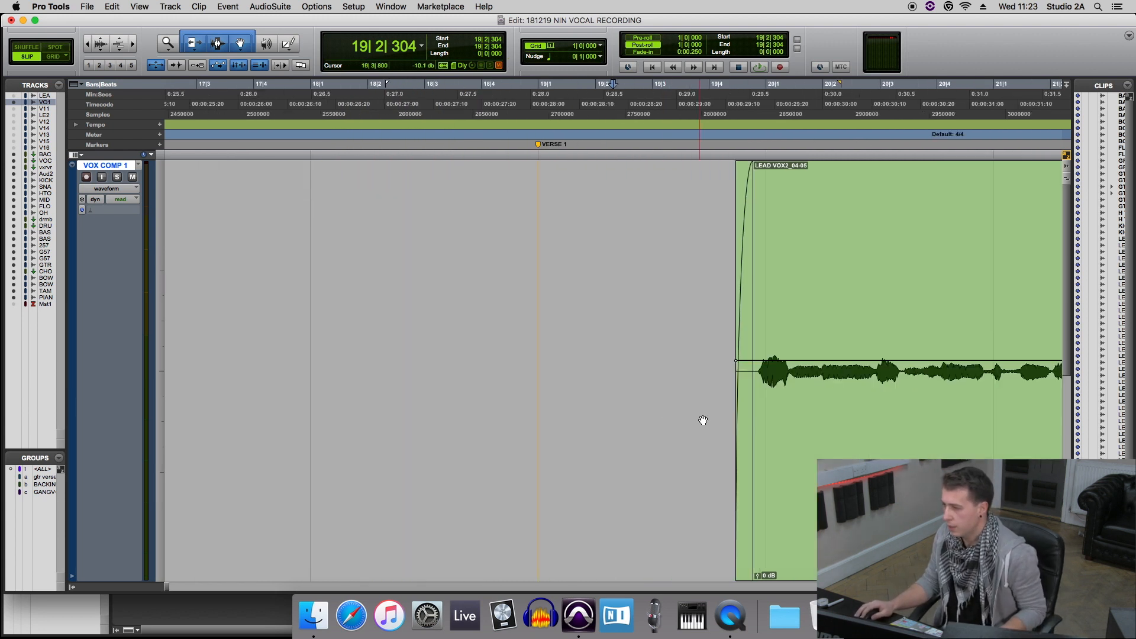
key("super+bracketleft")
scroll(618, 330, "right", 5)
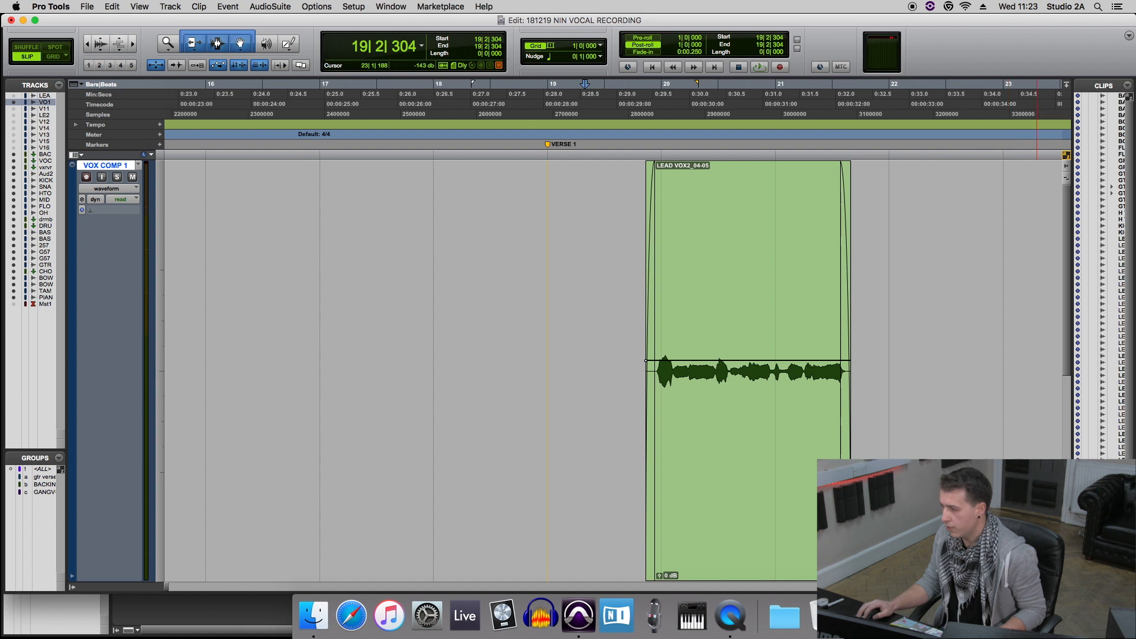
scroll(617, 330, "right", 6)
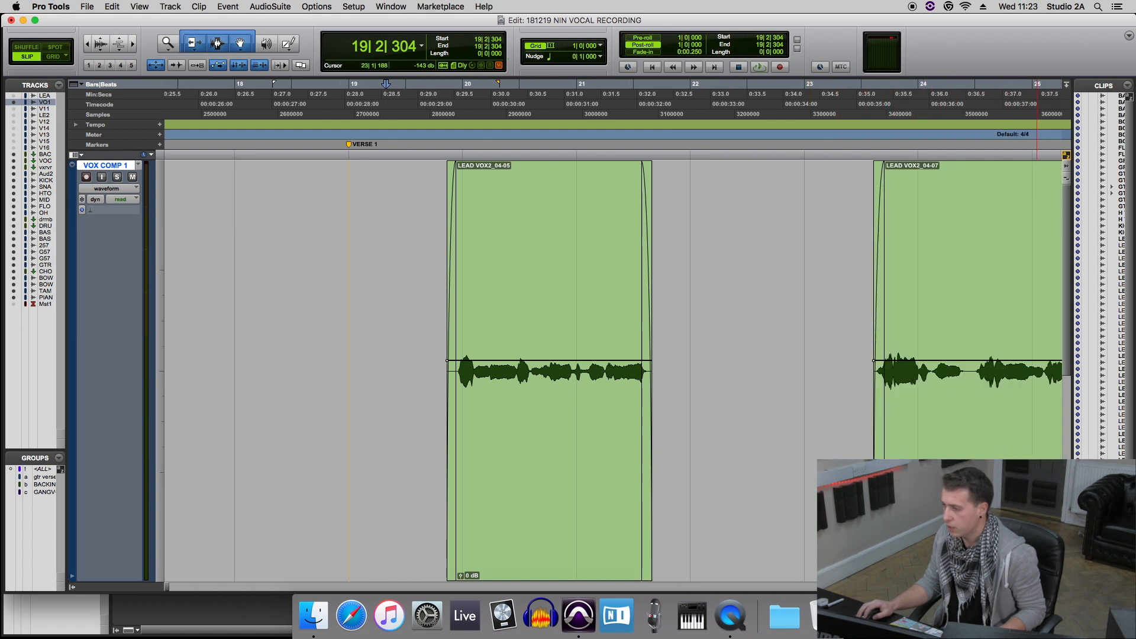
scroll(811, 527, "right", 1)
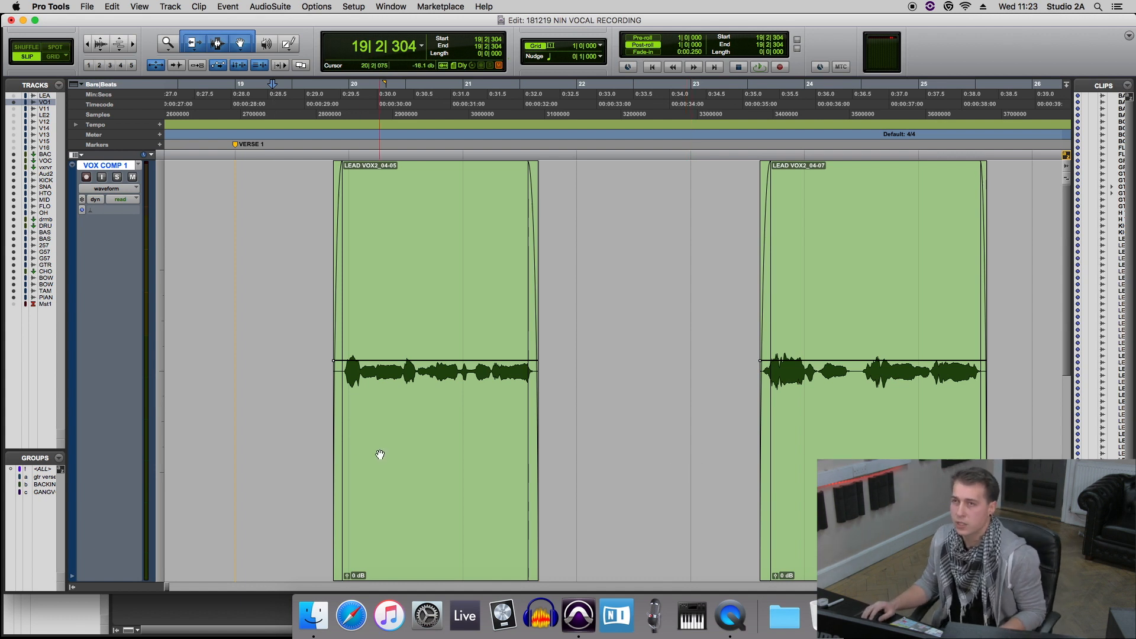
Lower the clip gain of the loud opening word in the first Verse 1 phrase, around 20|1.
left_click(307, 328)
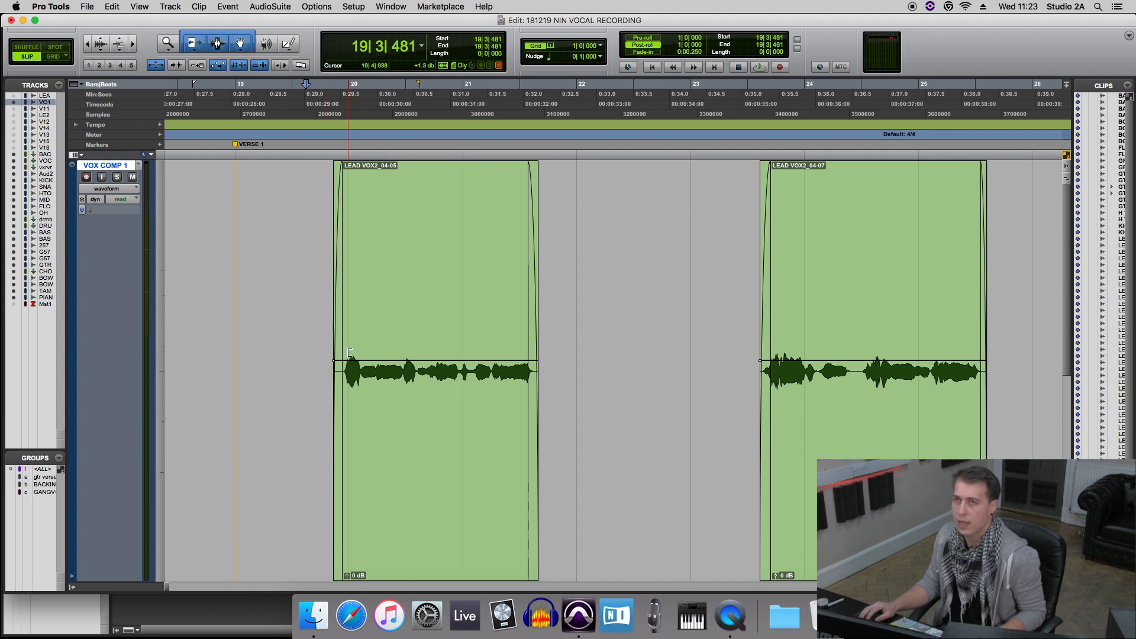
left_click(316, 325)
key("super+bracketright")
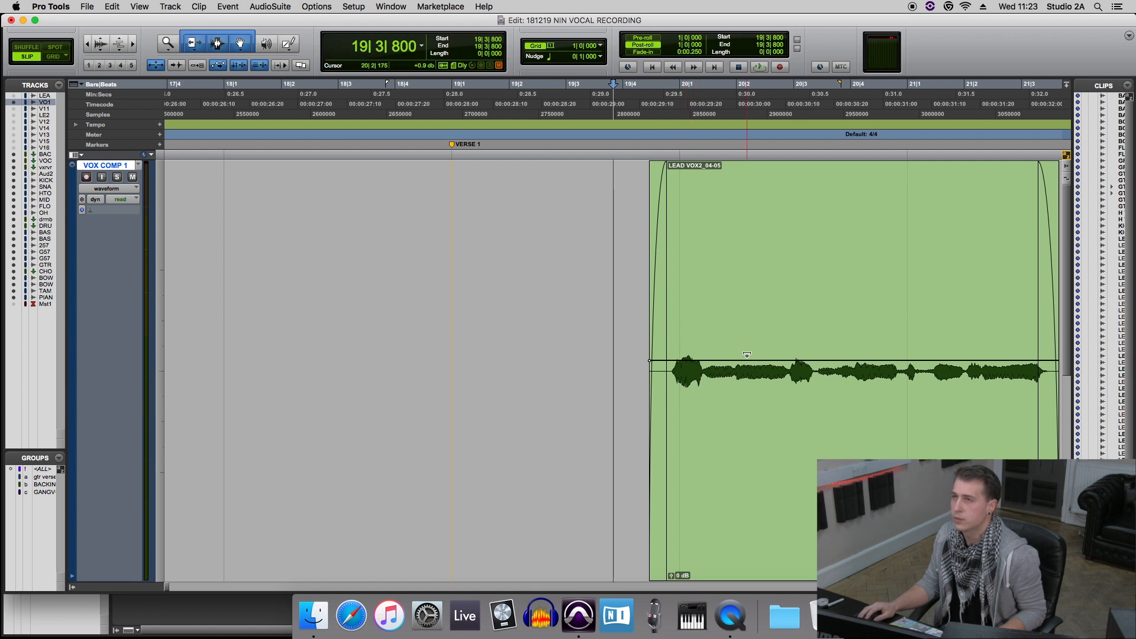
key("super+bracketleft")
key("super+bracketright")
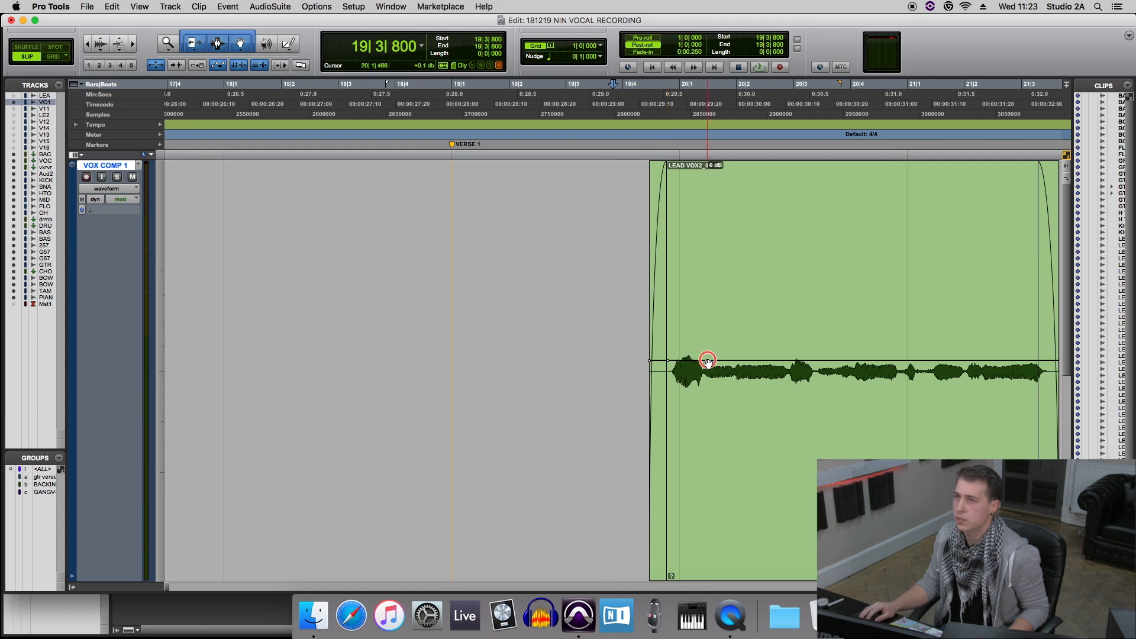
left_click_drag(684, 356, 684, 367)
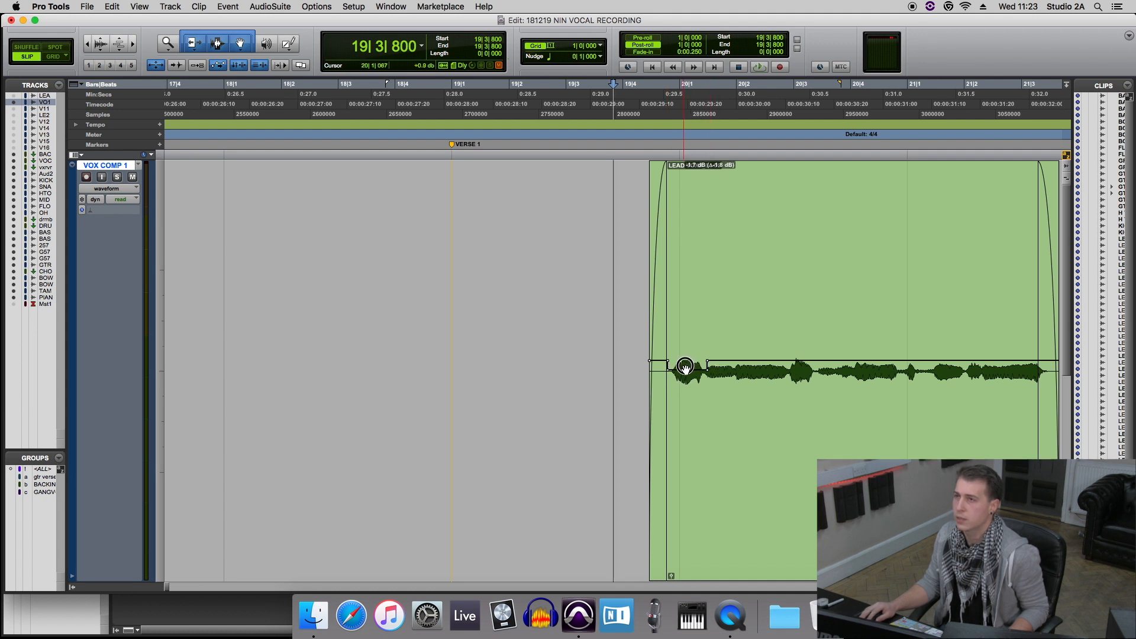
Play the first Verse 1 phrase from about 19|3 and continue listening into the second phrase.
left_click(598, 338)
key("space")
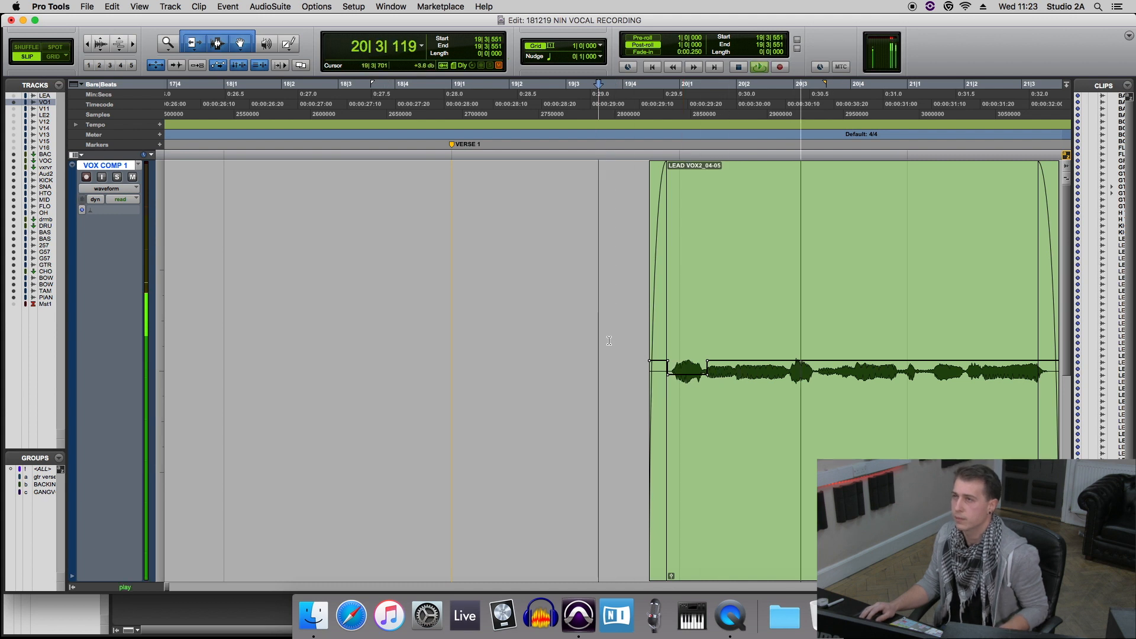
key("r")
key("r")
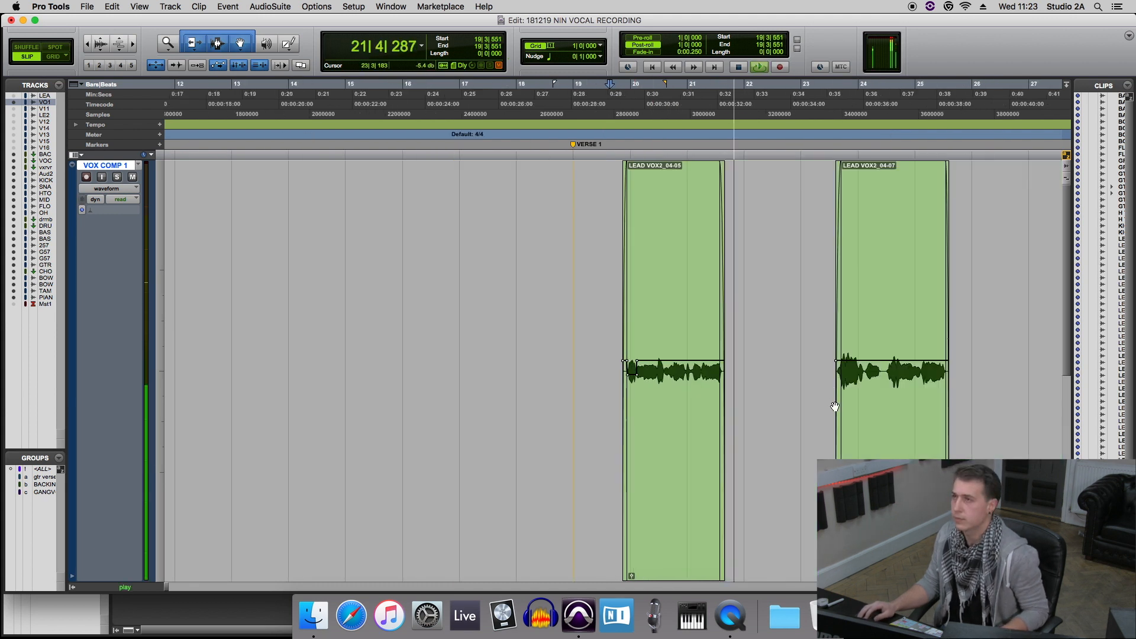
key("r")
key("t")
key("t")
key("r")
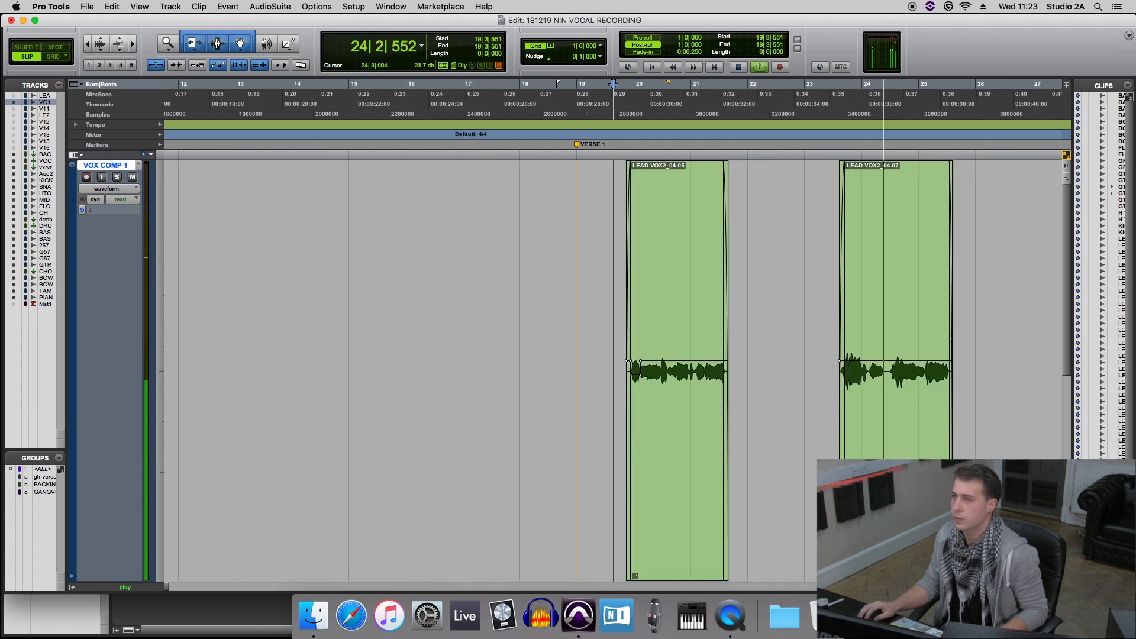
key("space")
Zoom in on the second Verse 1 phrase and play it from about 23|2.
left_click(890, 385)
key("t")
key("t")
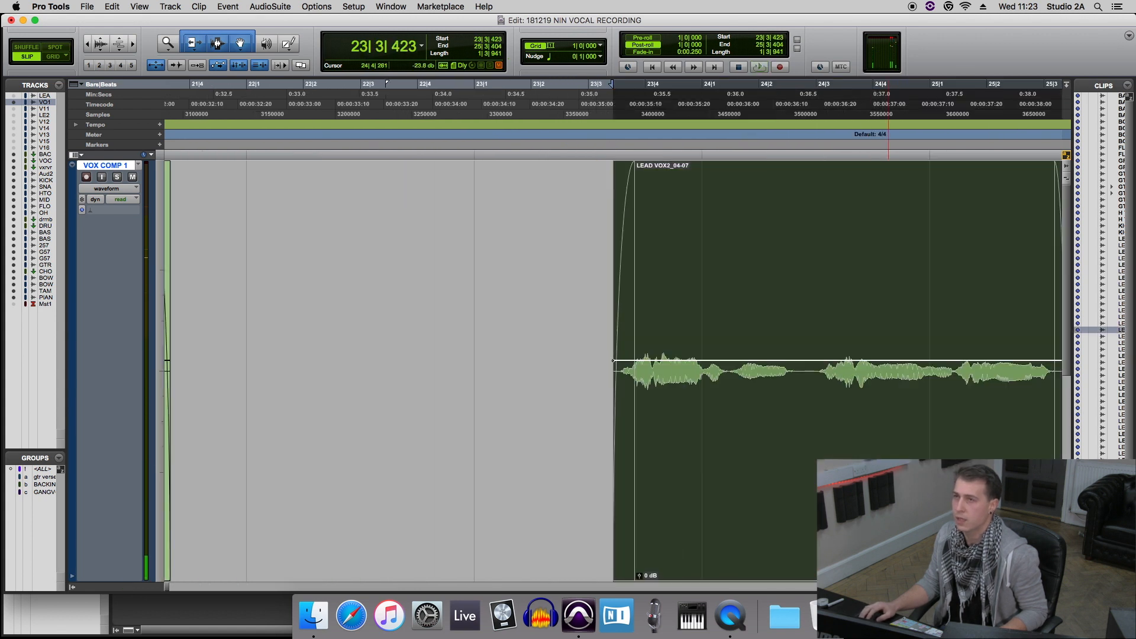
left_click(582, 337)
key("space")
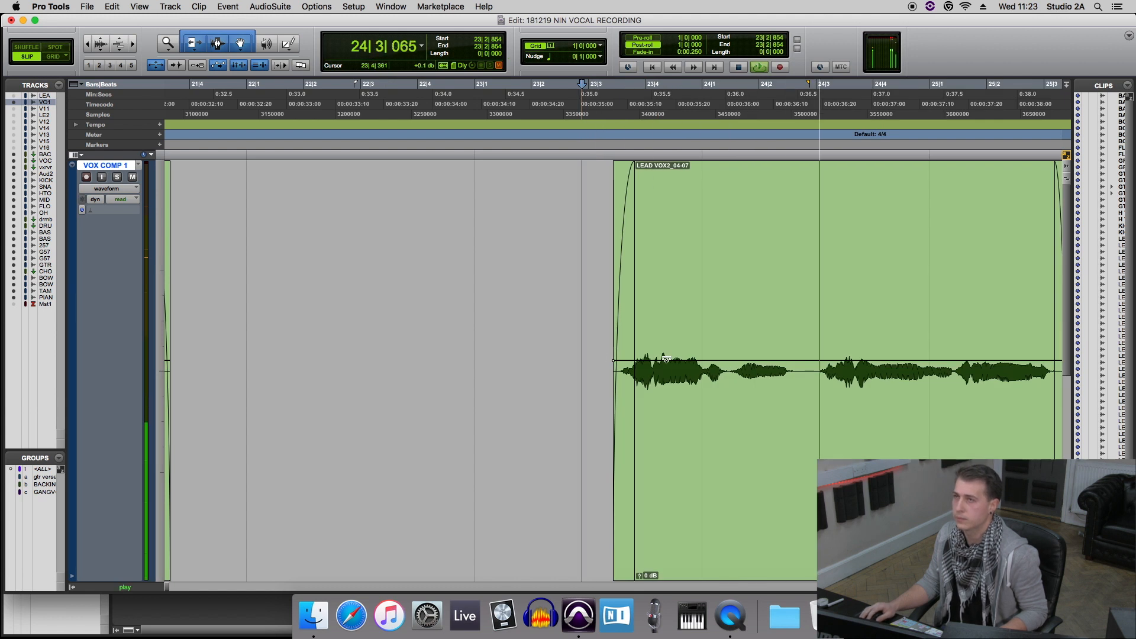
key("space")
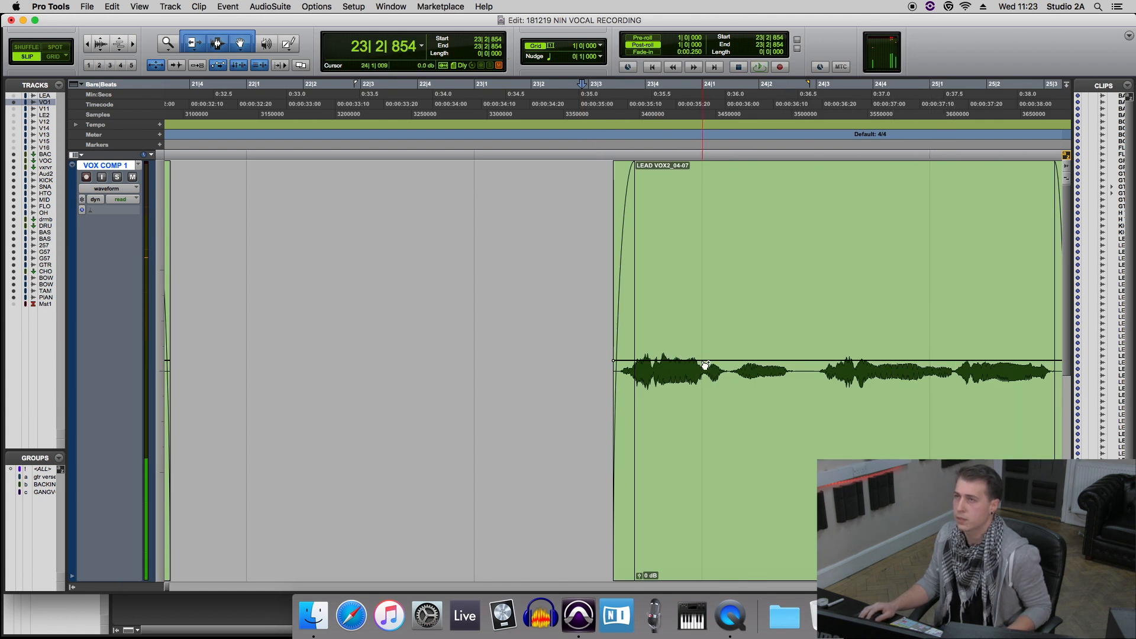
Lower the clip gain of the second phrase's opening from about 23|3 to 24|1 and play it back.
left_click(701, 360)
left_click(624, 361)
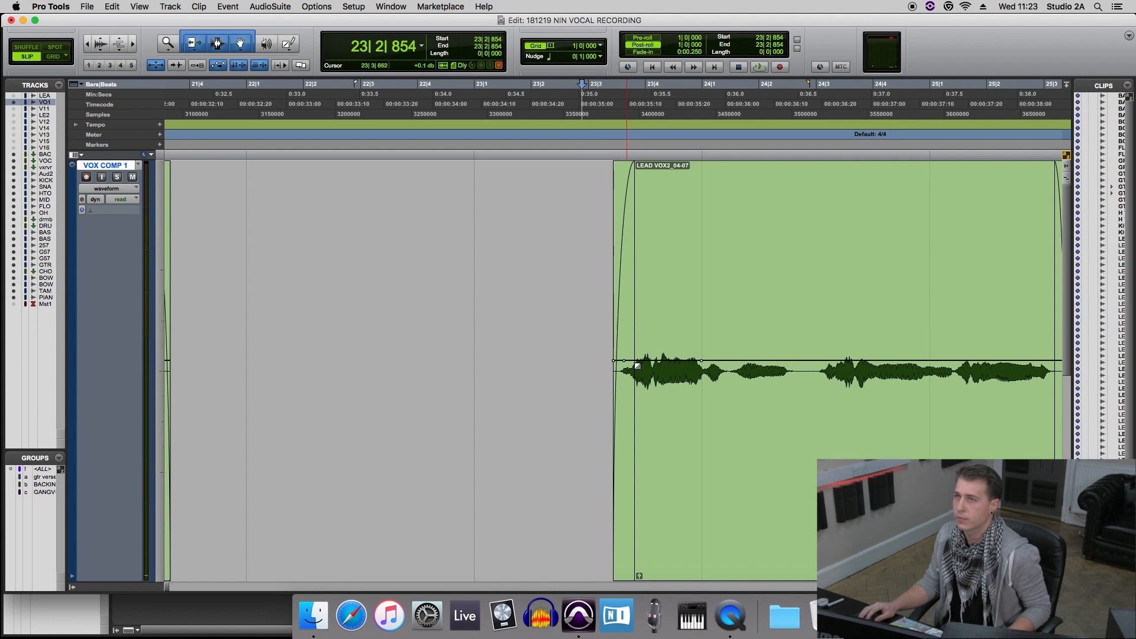
left_click_drag(663, 355, 663, 367)
left_click(551, 340)
key("space")
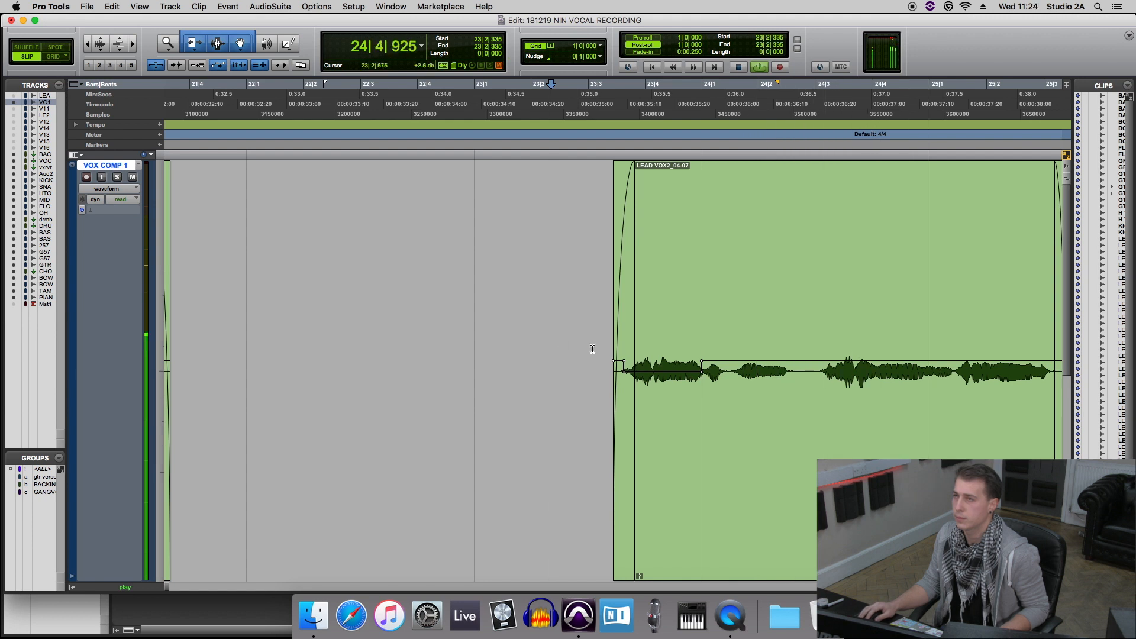
key("space")
Play the third Verse 1 phrase from about 27|2 to judge the level of its words.
key("r")
key("r")
key("r")
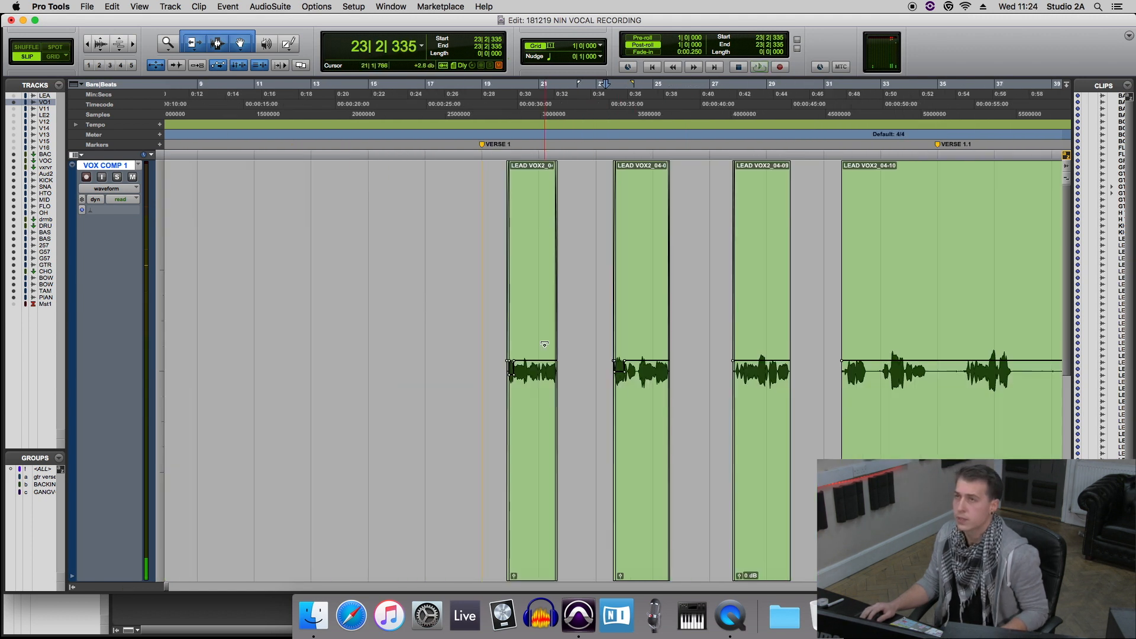
left_click(719, 337)
key("space")
key("space")
key("t")
key("t")
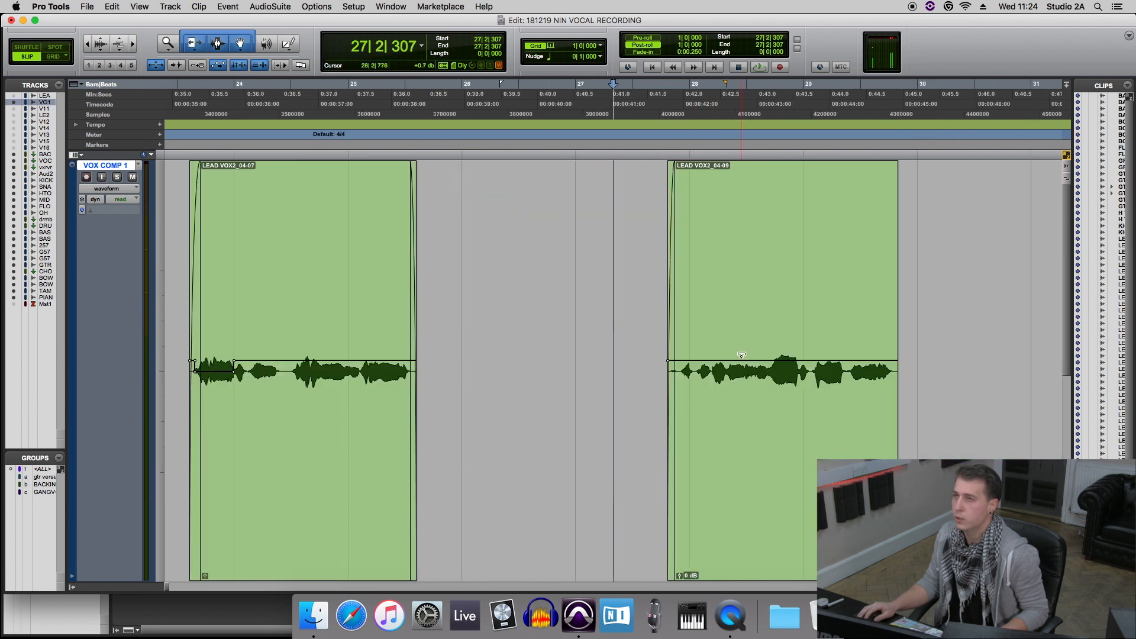
key("space")
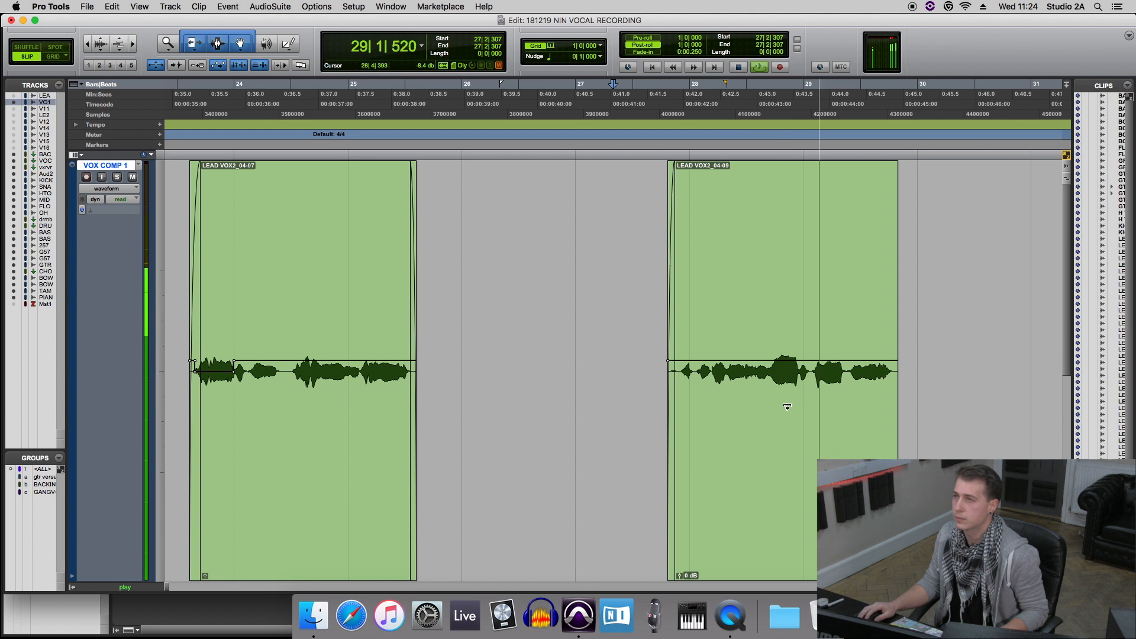
key("space")
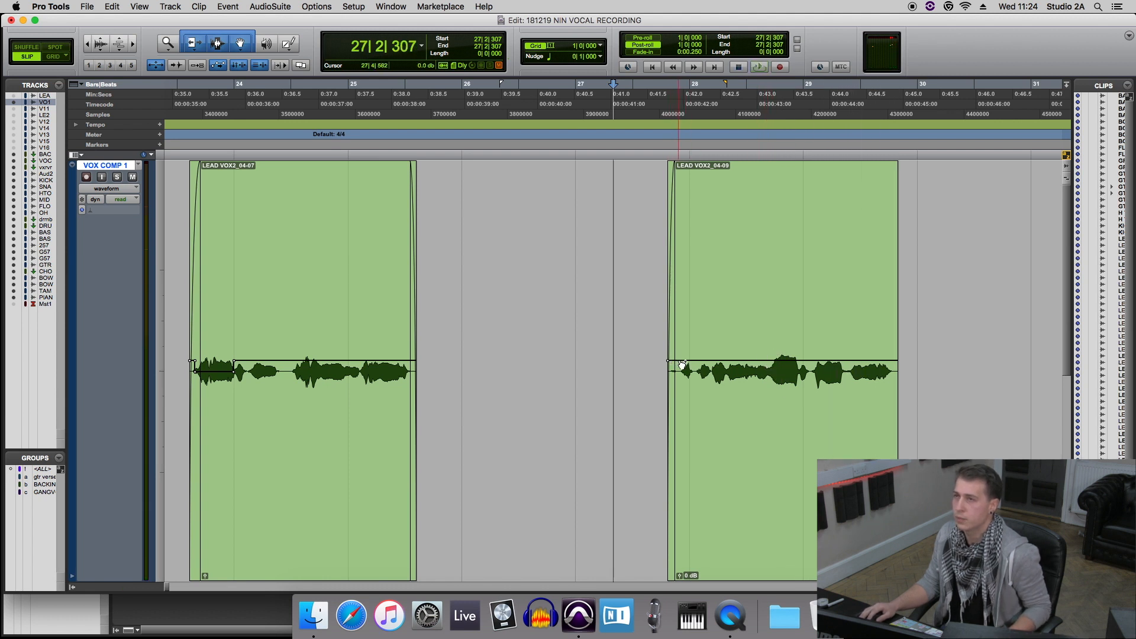
In the third phrase, raise the clip gain of the quiet opening word, lower the loud word before 29|1, and play it back.
left_click_drag(698, 359, 688, 350)
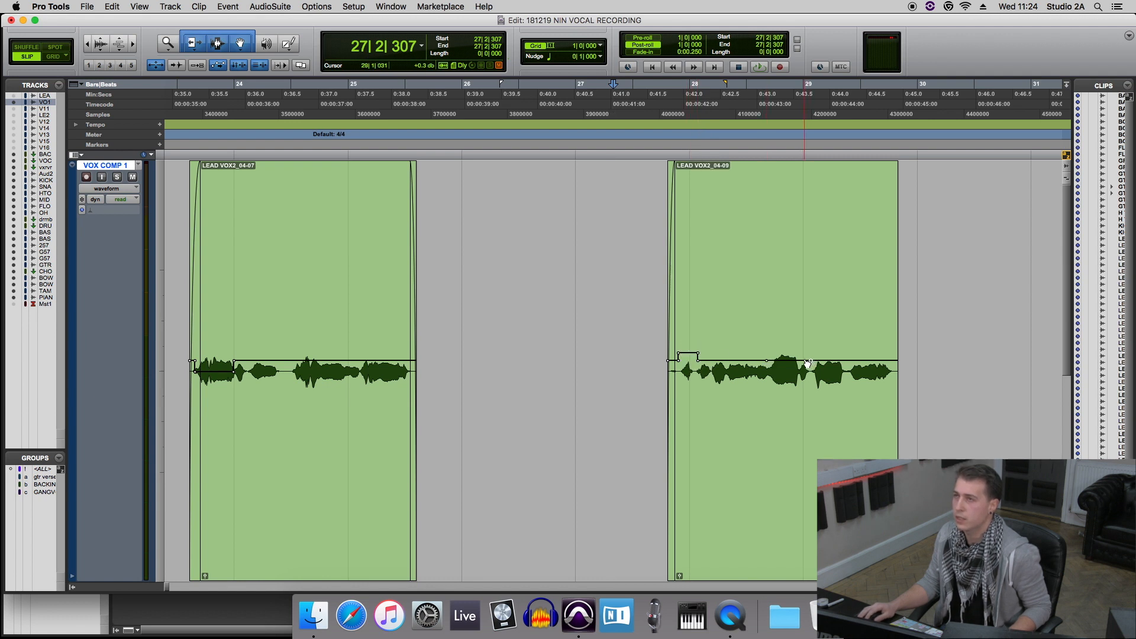
left_click_drag(778, 342, 778, 351)
key("space")
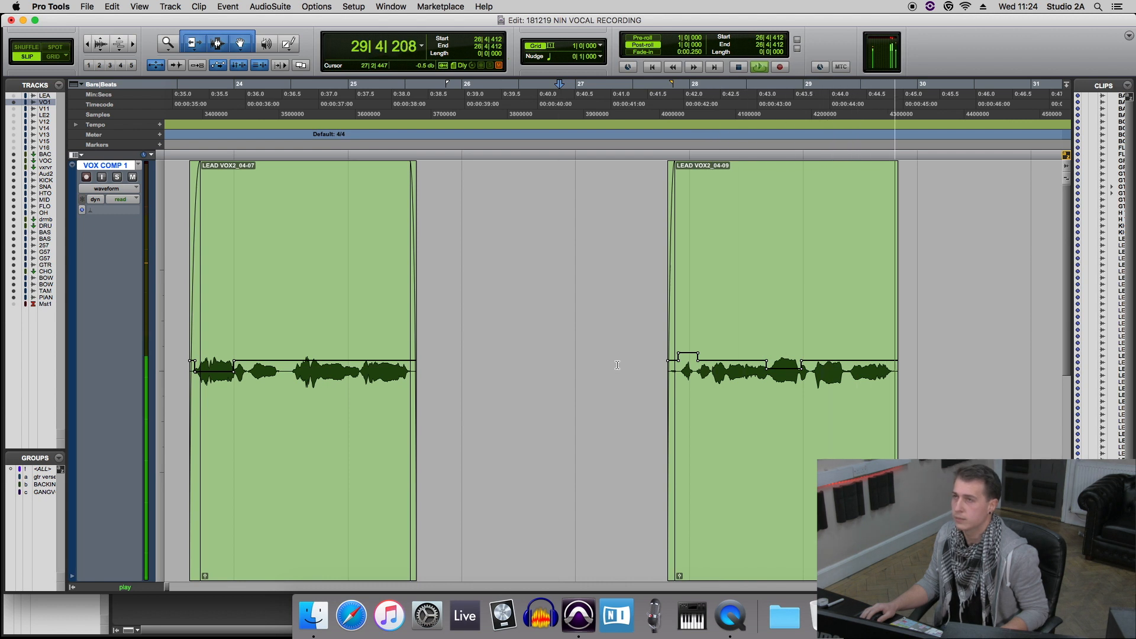
Select the untrimmed clip after the third phrase and play it from about 31|3.
key("super+bracketleft")
left_click(899, 455)
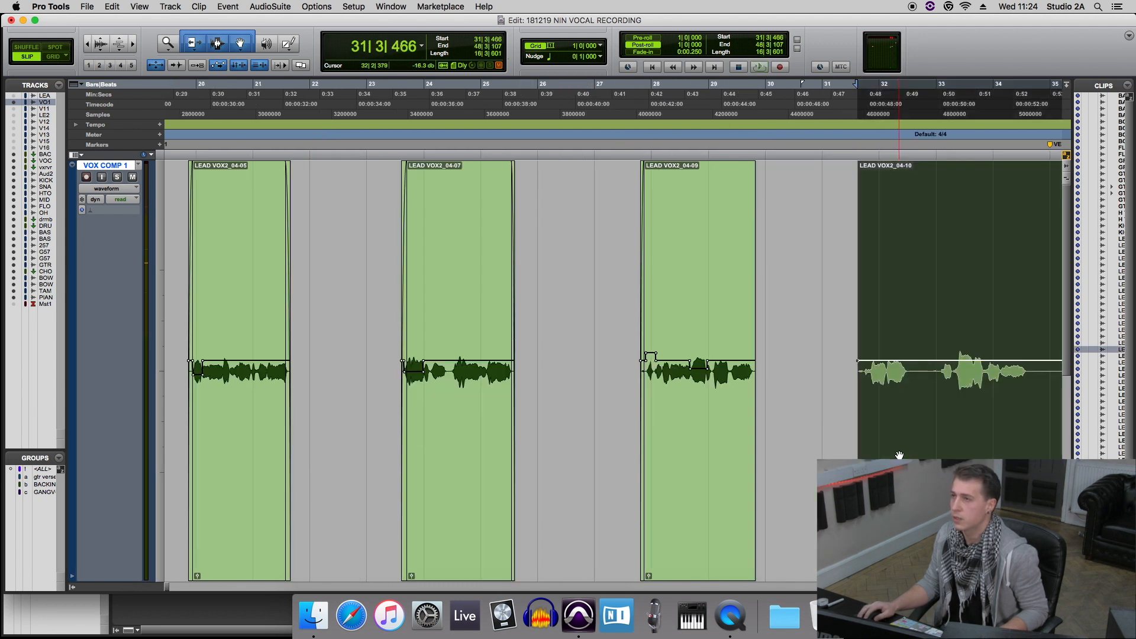
key("space")
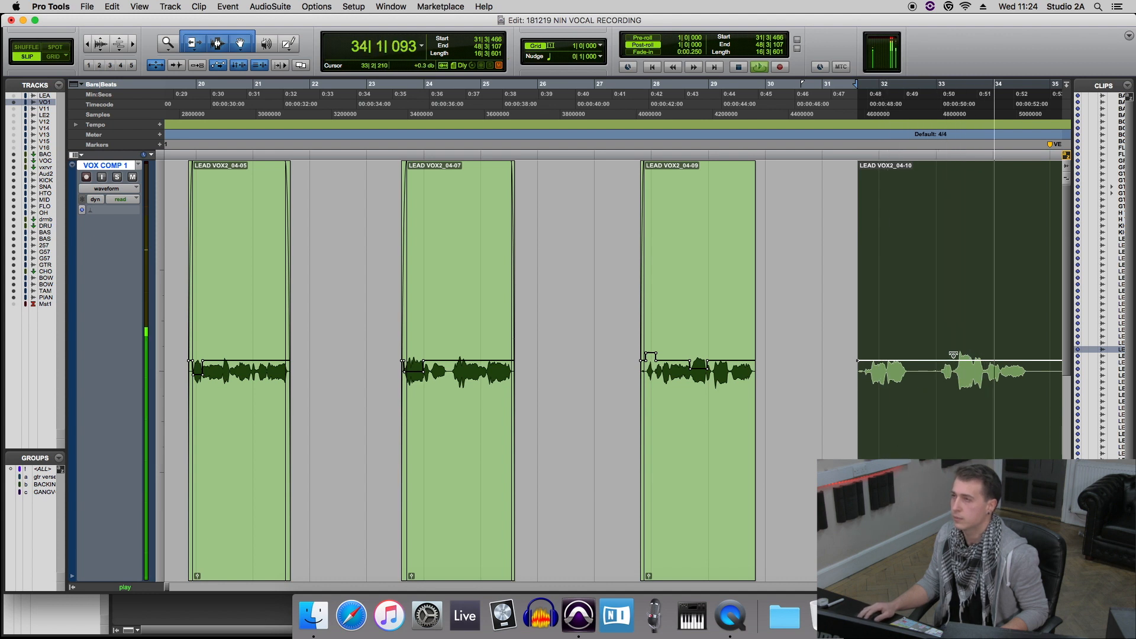
key("space")
Lower the clip gain of the loud word from about 33|2 to 33|4 in the fourth vocal clip.
left_click_drag(944, 271, 989, 301)
key("super+bracketright")
key("super+bracketright")
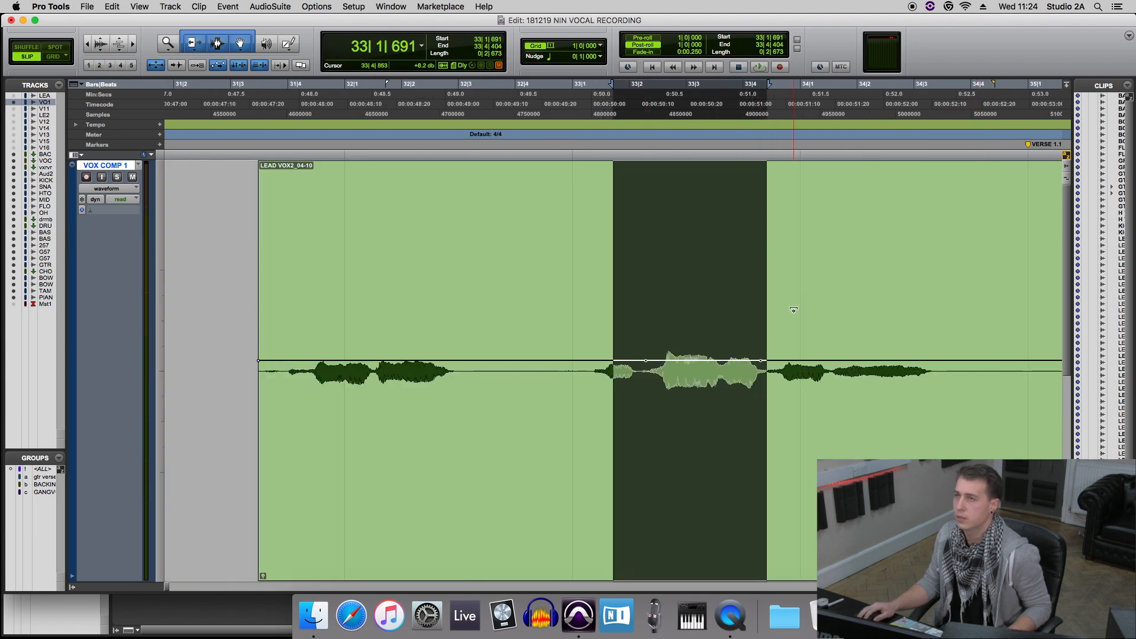
left_click(792, 281)
left_click_drag(707, 355, 706, 371)
left_click(656, 284)
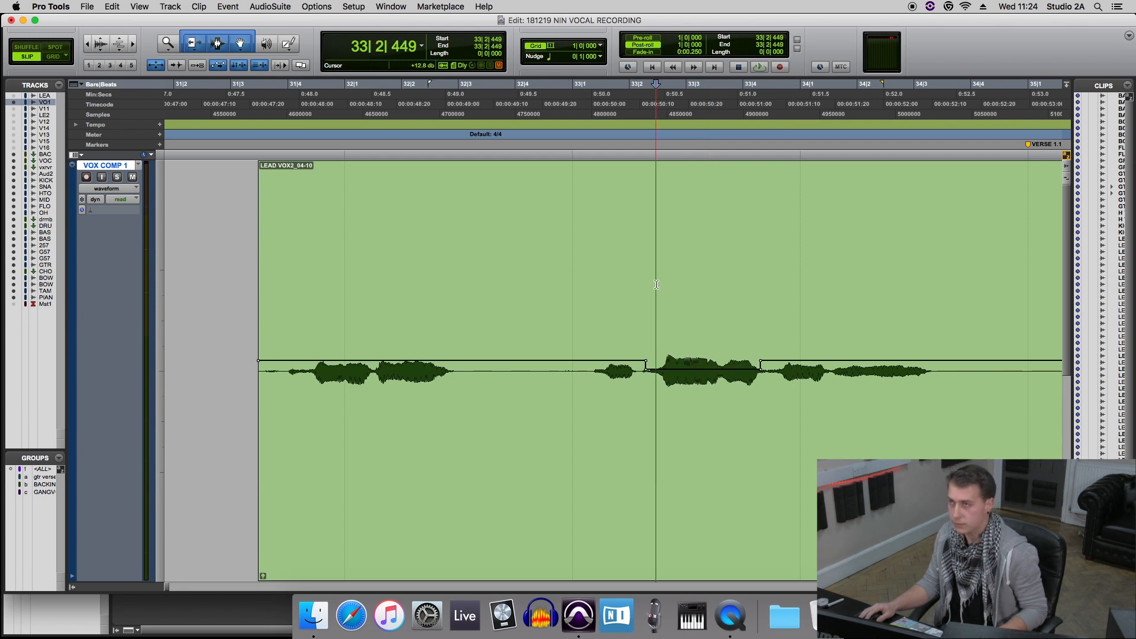
Play the gain-adjusted Verse 1 phrases from about 19|2 to check that their levels are even.
key("r")
key("r")
key("r")
key("r")
left_click(417, 303)
key("space")
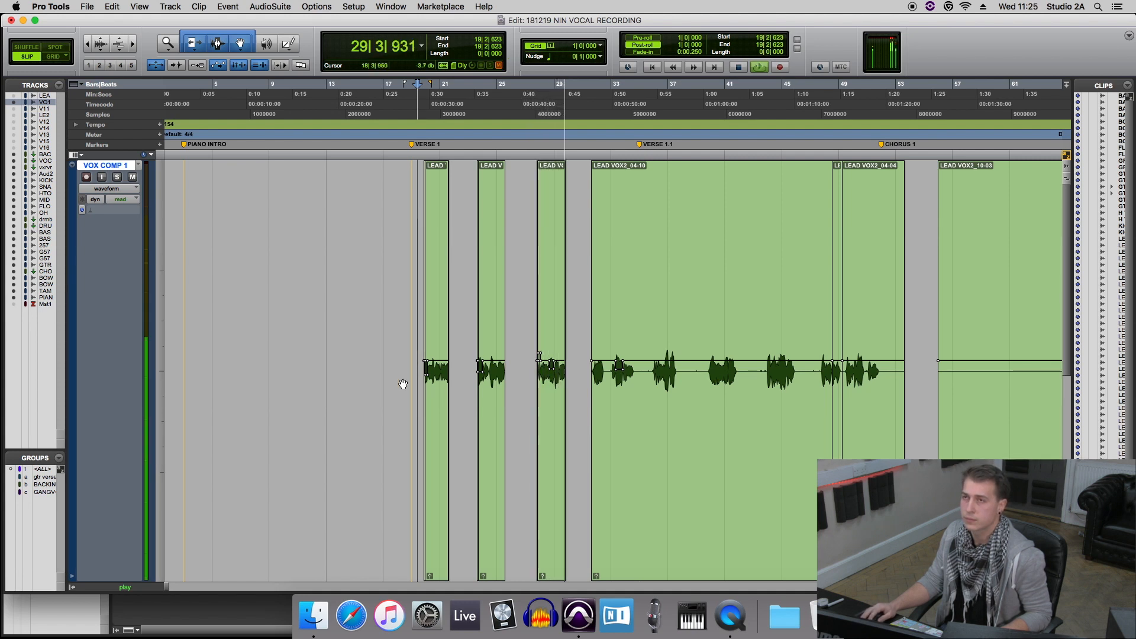
key("space")
Return to the view of all tracks, play the full arrangement around the start of Verse 1, and show the Mix window.
left_click(399, 436)
key("ctrl+e")
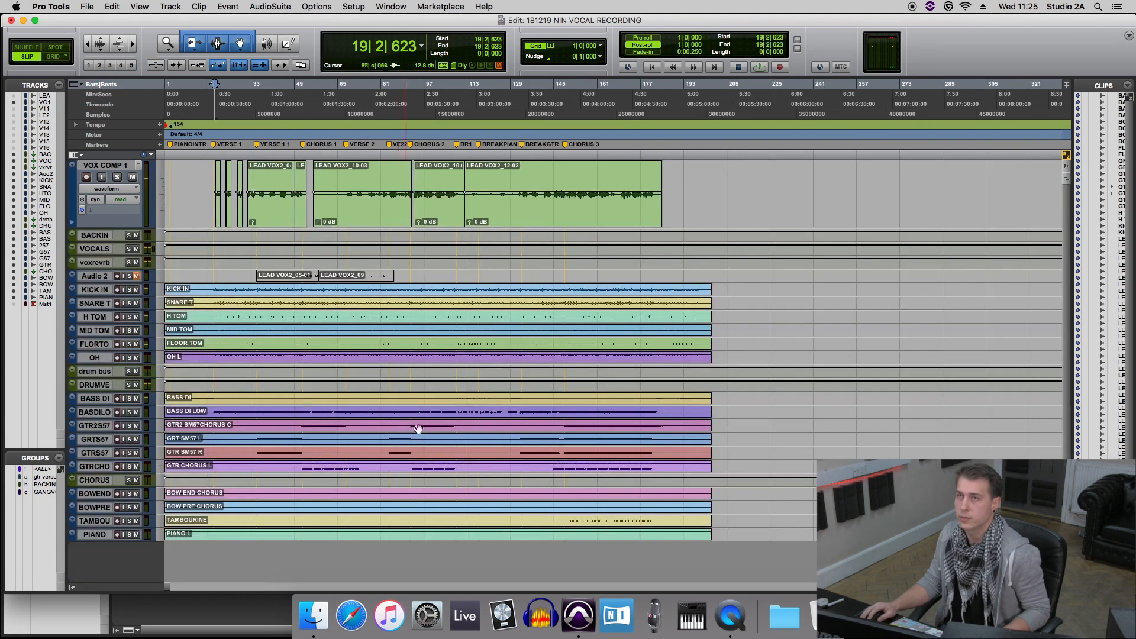
left_click(209, 174)
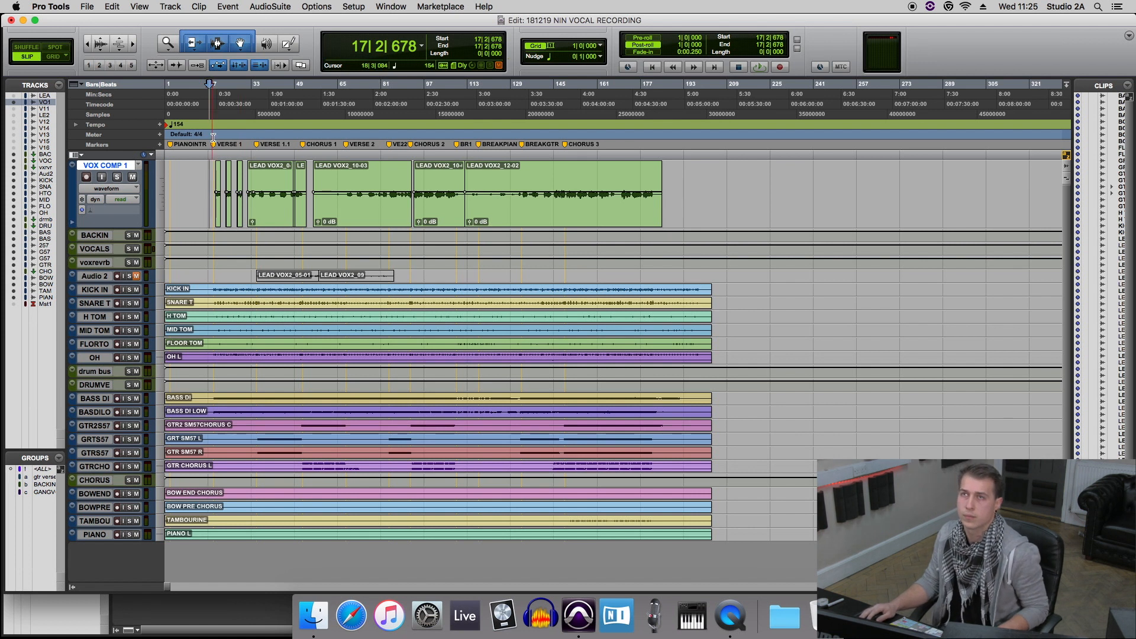
key("space")
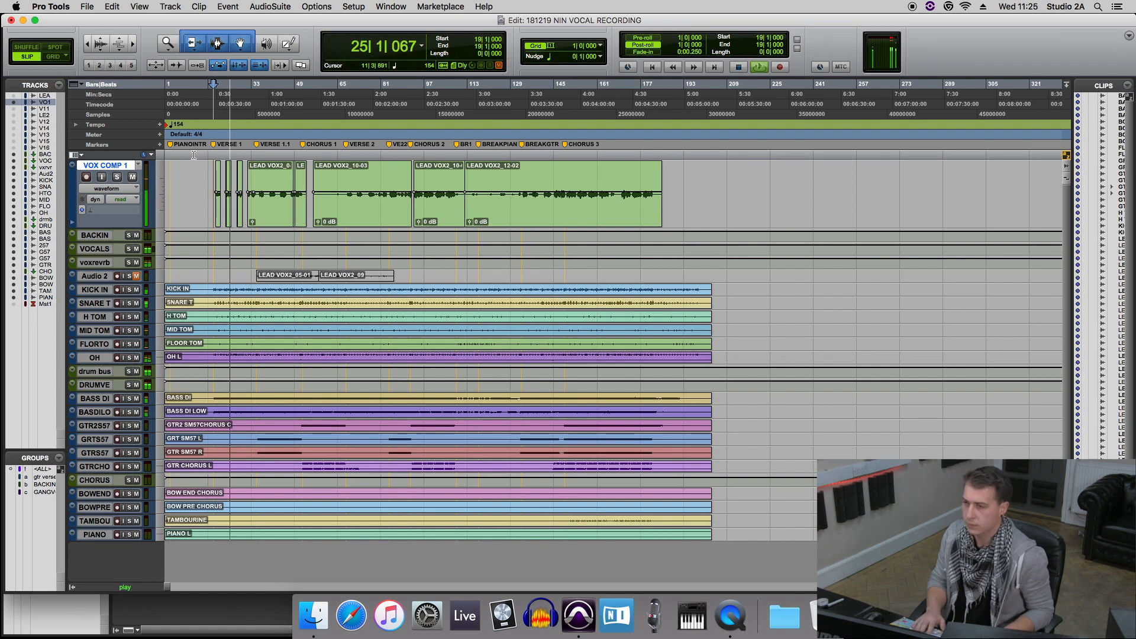
key("super+equal")
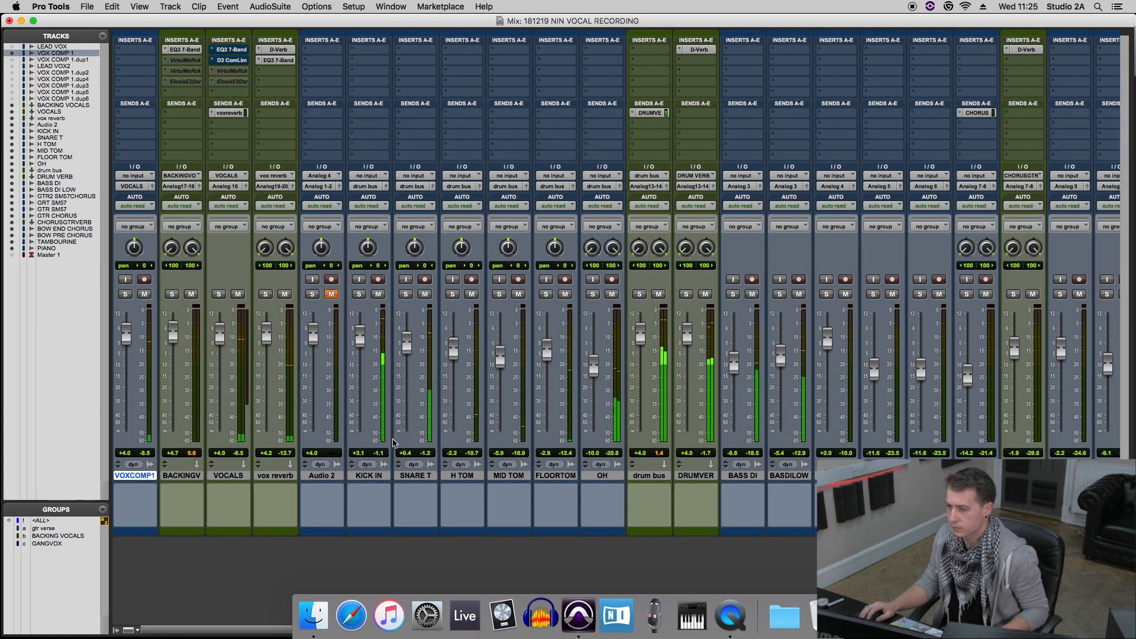